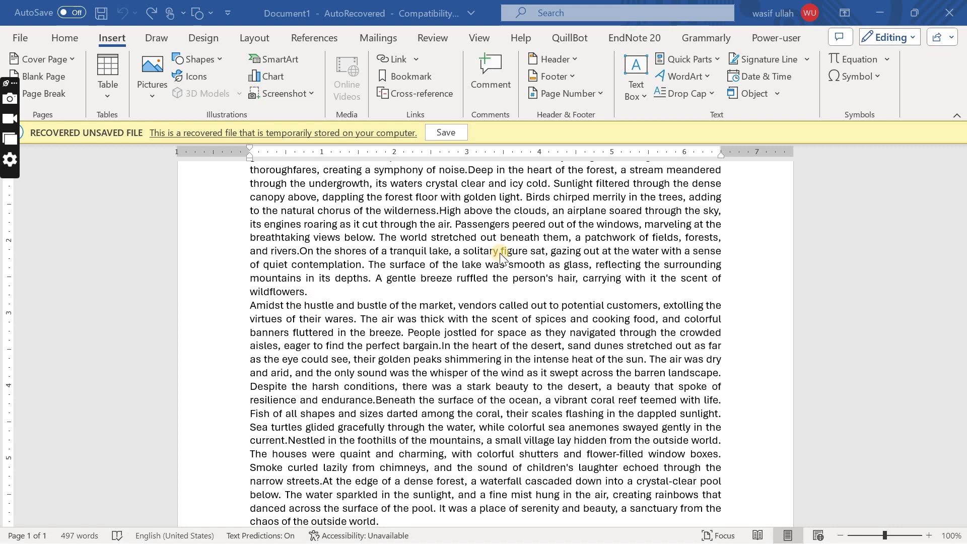
Minimise the Word story document so the desktop shows.
{"action": "left_click", "coordinate": [891, 20]}
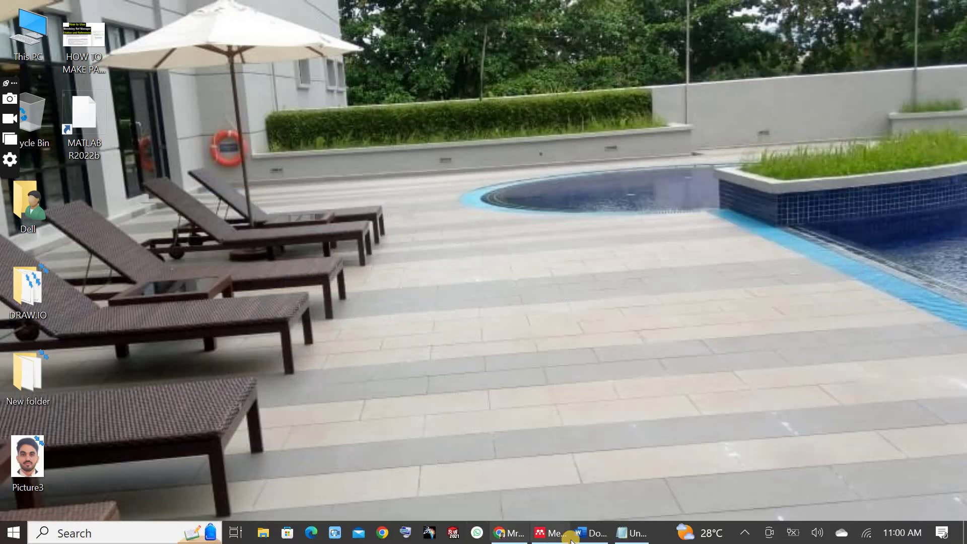
Add the first four PDFs of the TLBO REVIEW PAPER folder to the library via Add new > File(s) from computer.
{"action": "left_click", "coordinate": [540, 536]}
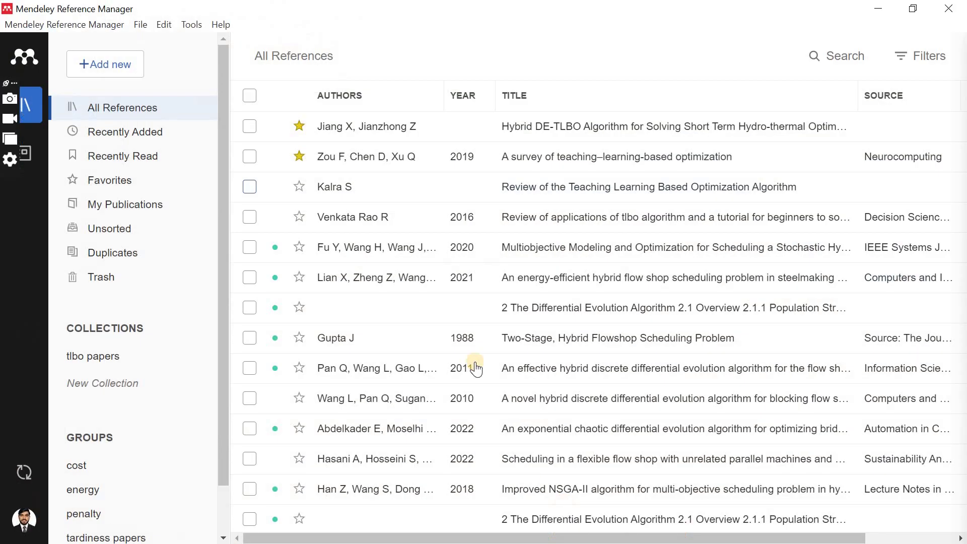
{"action": "left_click", "coordinate": [98, 62]}
{"action": "left_click", "coordinate": [132, 112]}
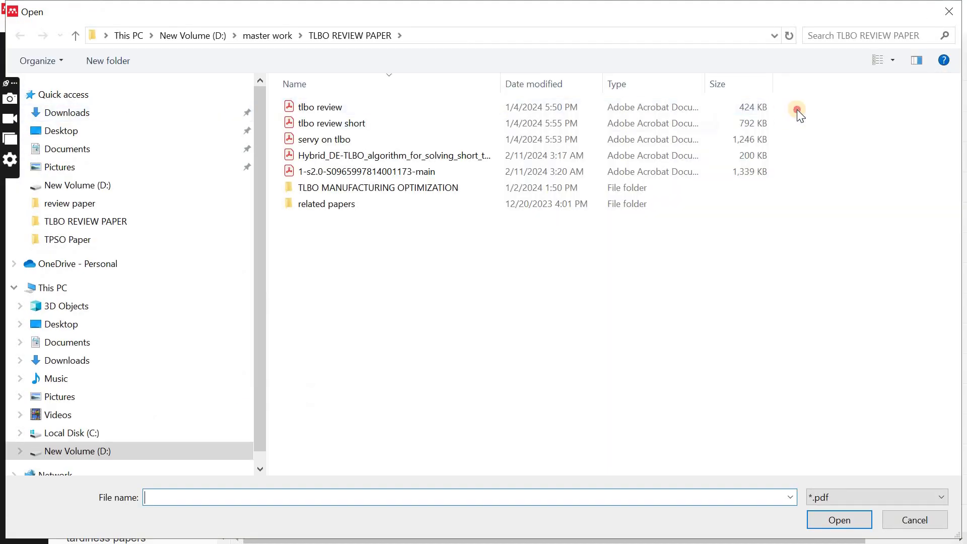
{"action": "left_click_drag", "start_coordinate": [798, 110], "coordinate": [716, 160]}
{"action": "left_click", "coordinate": [832, 517]}
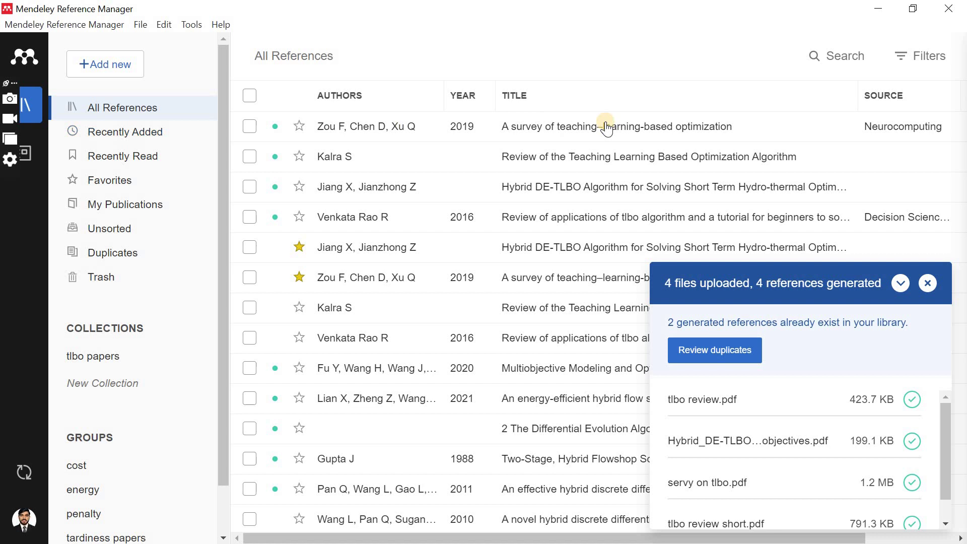
Read the Zou F survey PDF briefly, then return to the library.
{"action": "left_click", "coordinate": [710, 130]}
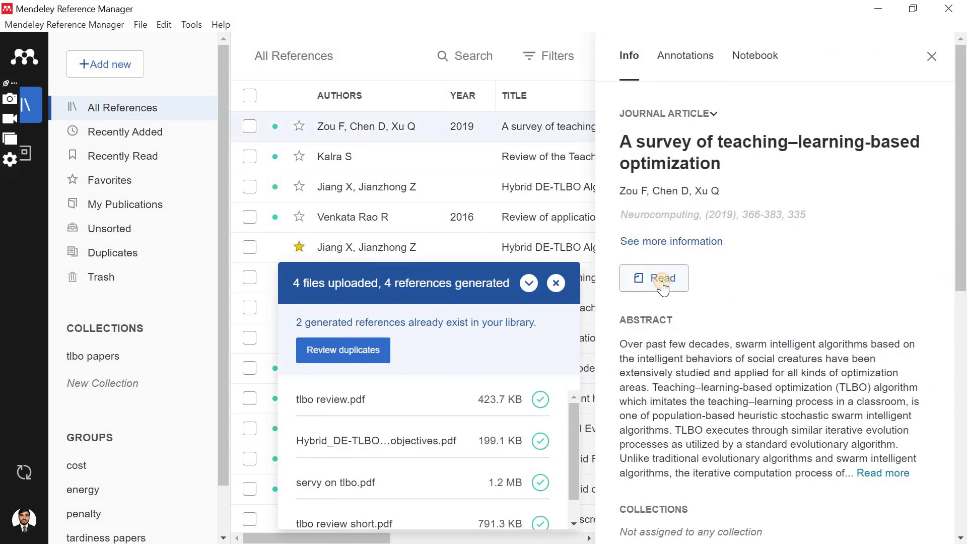
{"action": "left_click", "coordinate": [662, 281]}
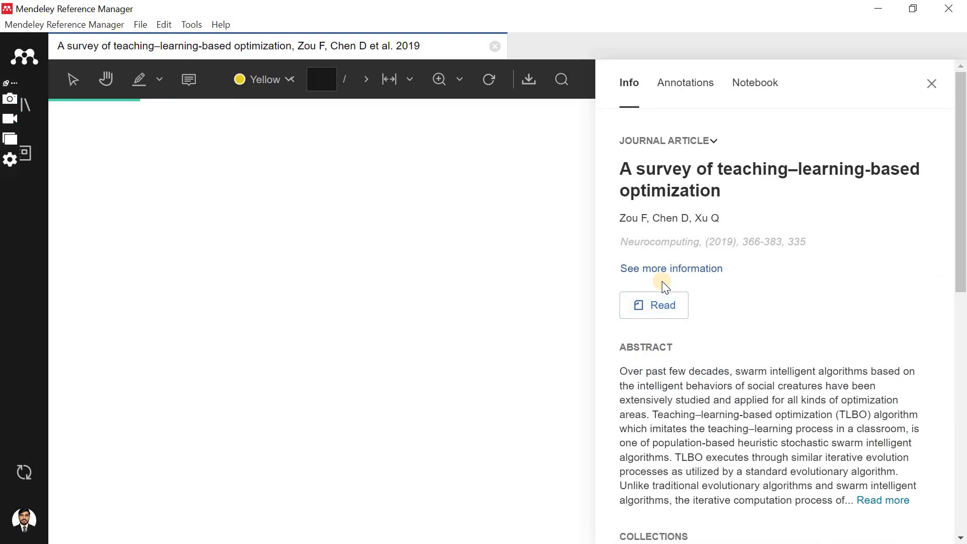
{"action": "left_click", "coordinate": [936, 85]}
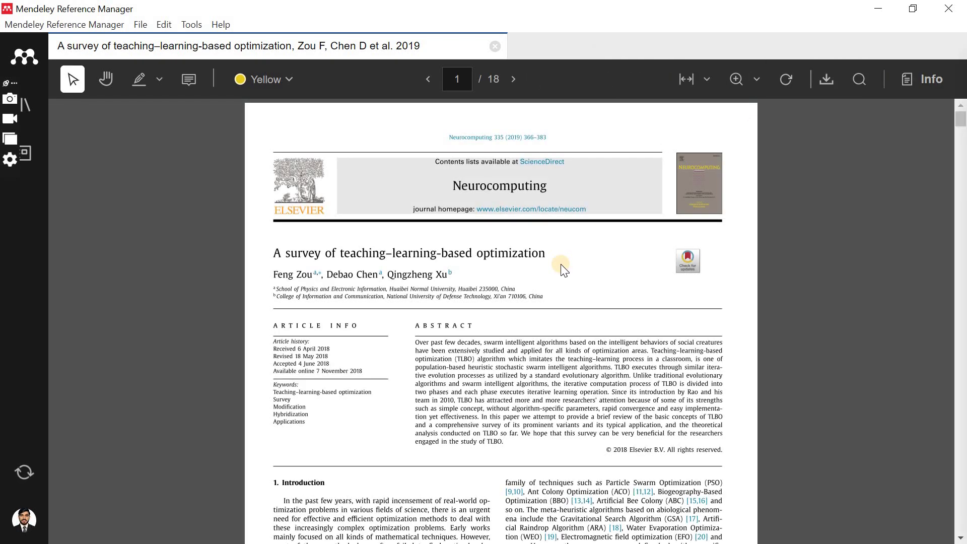
{"action": "scroll", "coordinate": [561, 264], "scroll_direction": "down", "scroll_amount": 10}
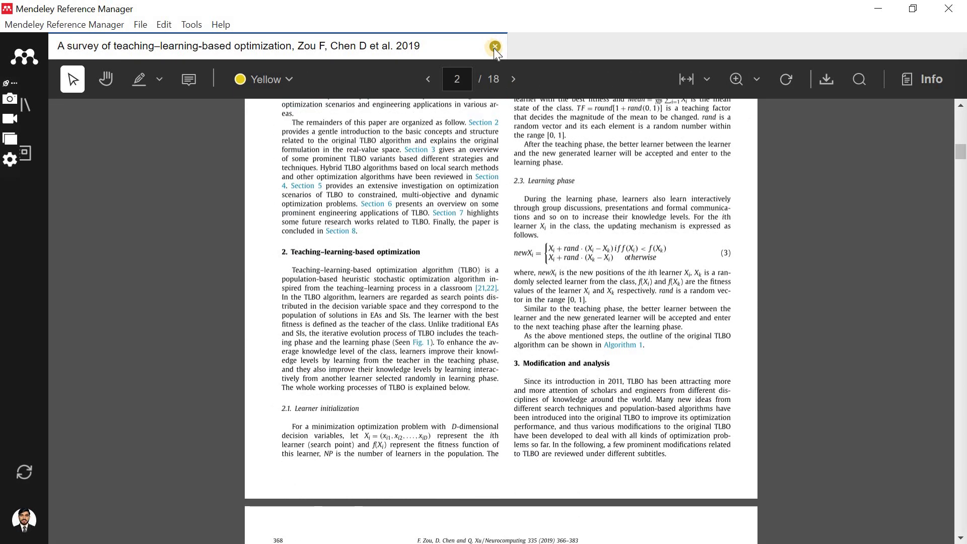
{"action": "left_click", "coordinate": [495, 47]}
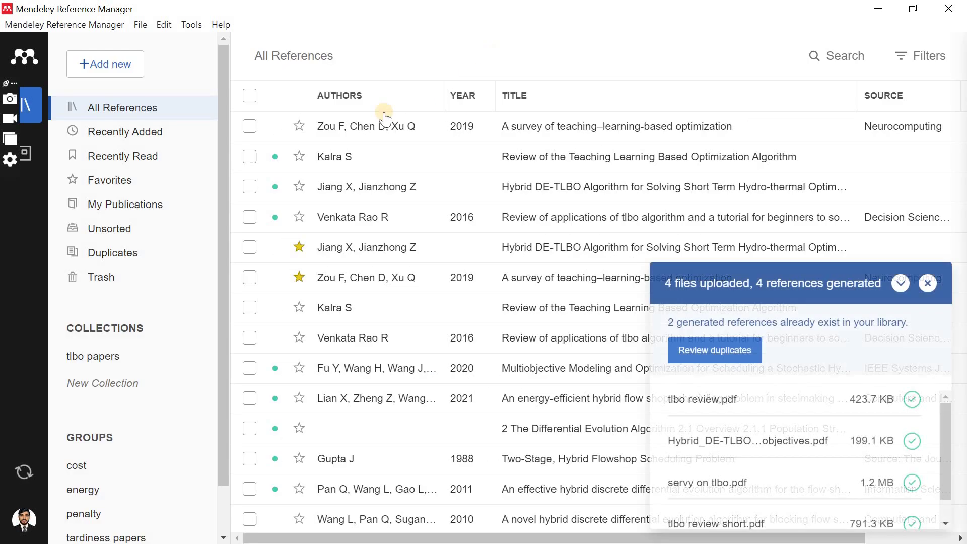
Star the Zou F survey, Kalra S review and another new reference as favourites.
{"action": "left_click", "coordinate": [299, 126]}
{"action": "left_click", "coordinate": [299, 157]}
{"action": "left_click", "coordinate": [300, 187]}
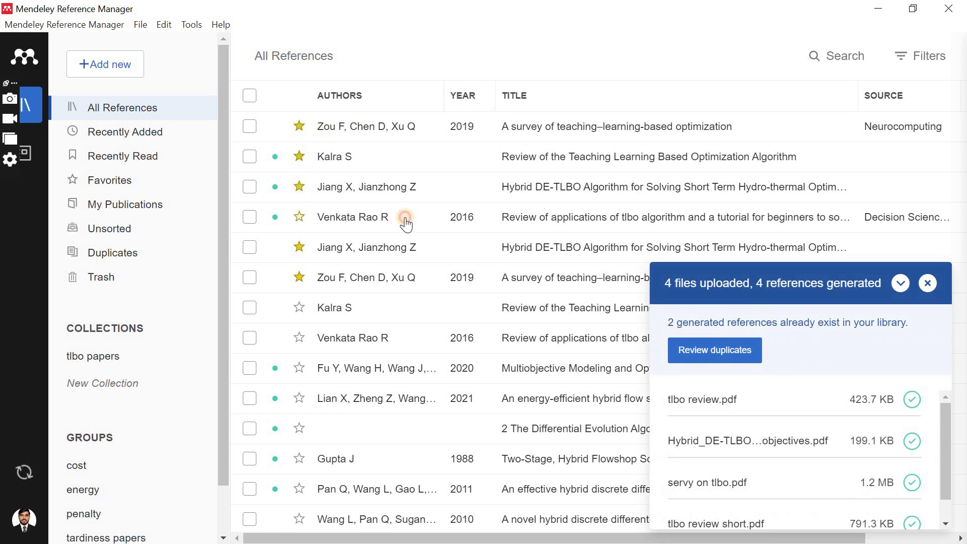
Select all references, look through the Export and Mark as menus without applying, then deselect all.
{"action": "left_click", "coordinate": [929, 283]}
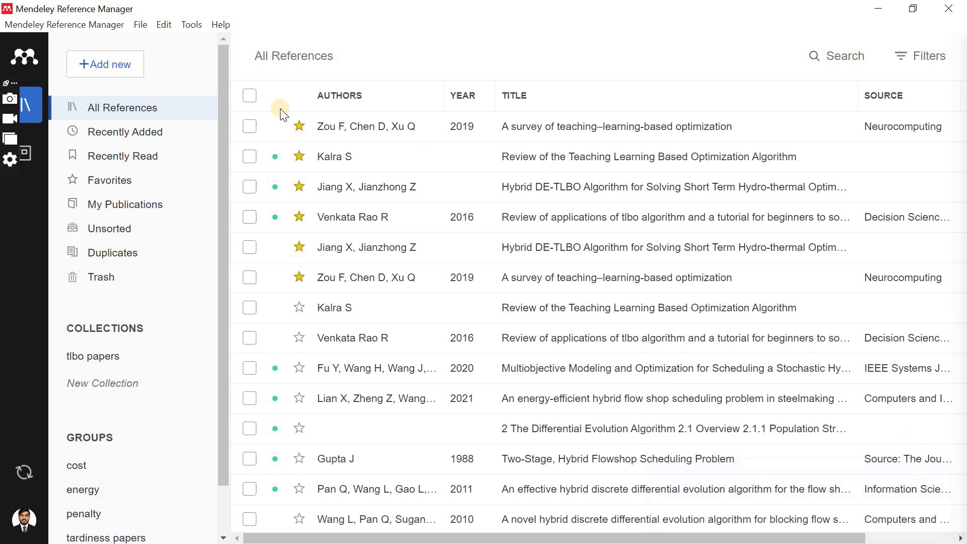
{"action": "left_click", "coordinate": [249, 96]}
{"action": "left_click", "coordinate": [656, 522]}
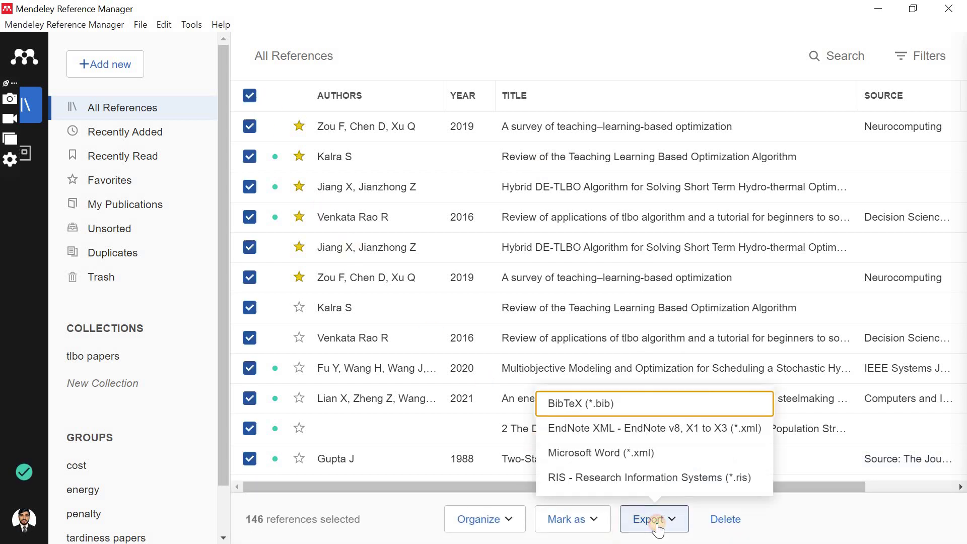
{"action": "left_click", "coordinate": [652, 529]}
{"action": "left_click", "coordinate": [590, 530]}
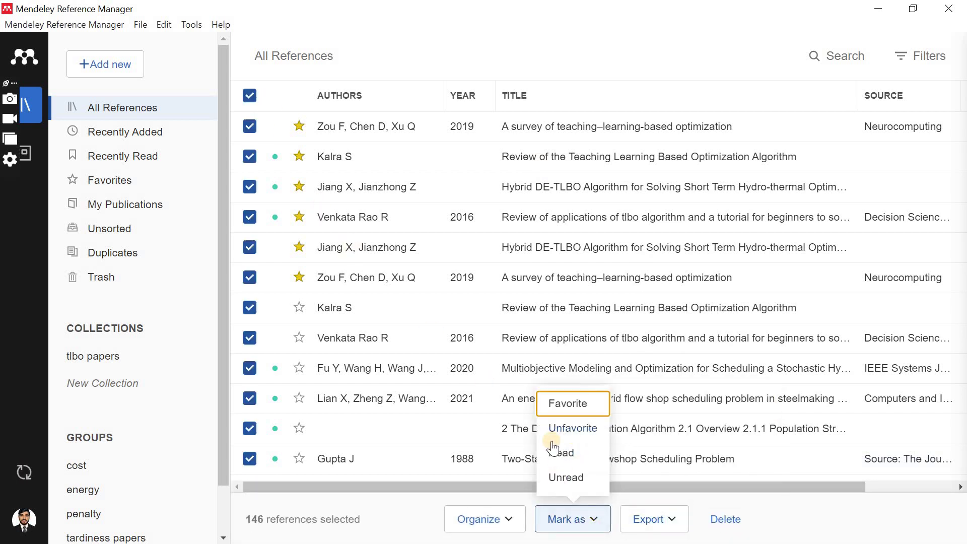
{"action": "left_click", "coordinate": [829, 527]}
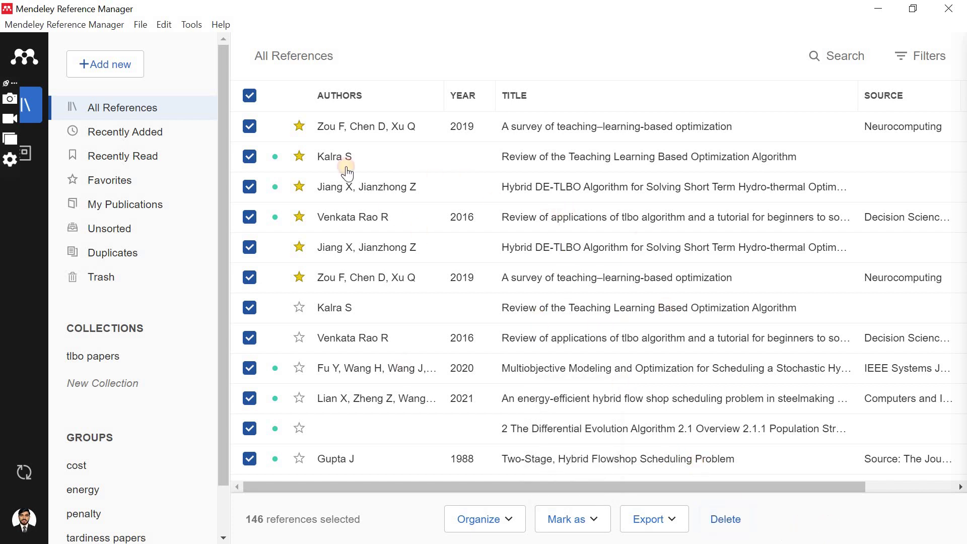
{"action": "left_click", "coordinate": [250, 96]}
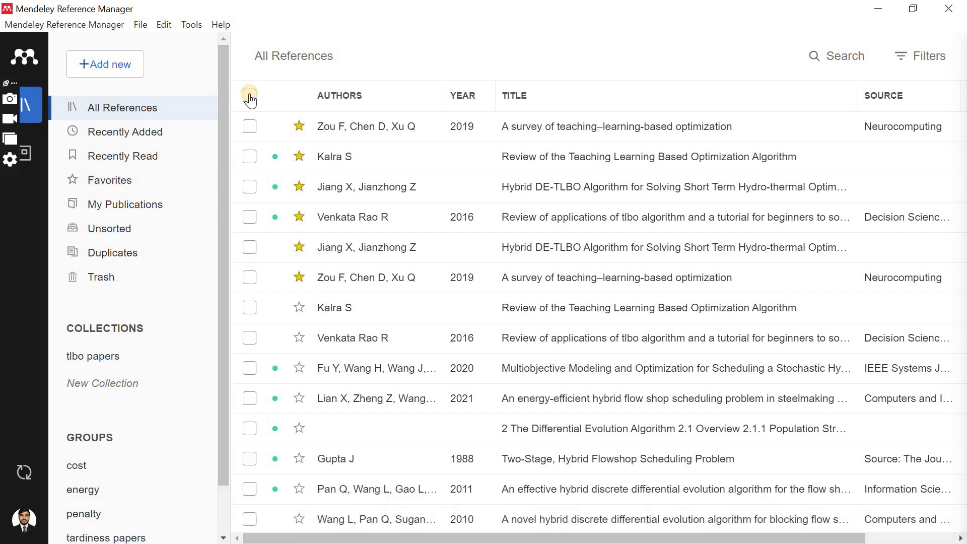
View the Duplicates sets and the cost and energy groups, then show All References again.
{"action": "left_click", "coordinate": [163, 253]}
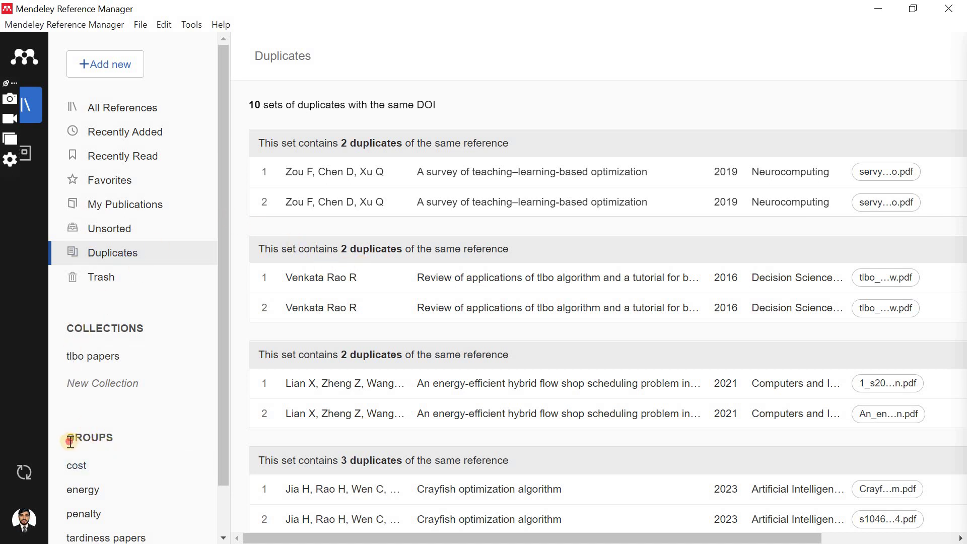
{"action": "left_click", "coordinate": [98, 472]}
{"action": "left_click", "coordinate": [121, 492]}
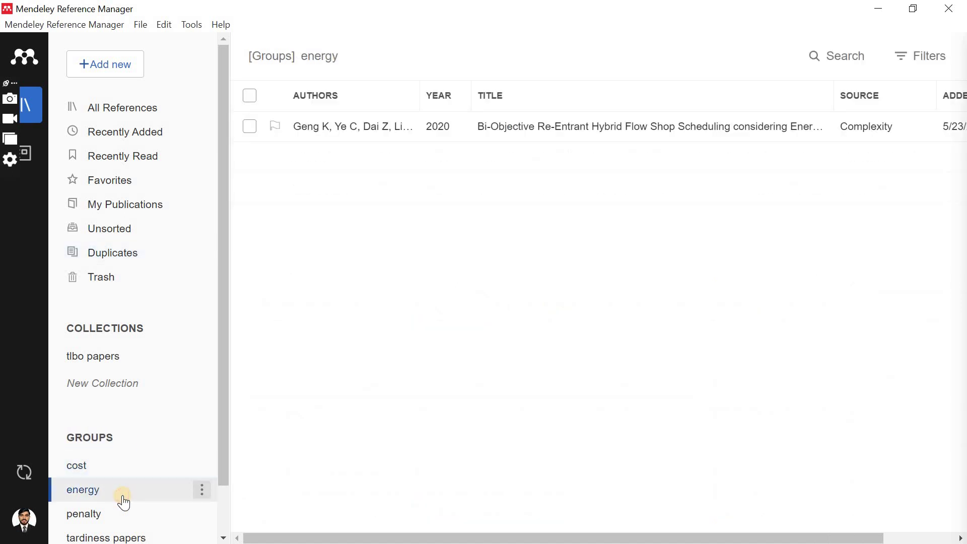
{"action": "left_click", "coordinate": [117, 469]}
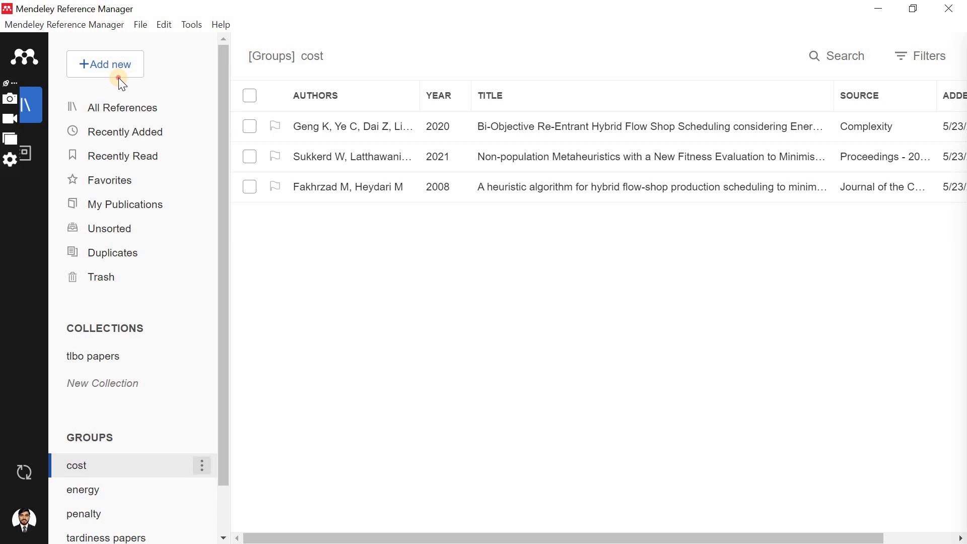
{"action": "left_click", "coordinate": [118, 106]}
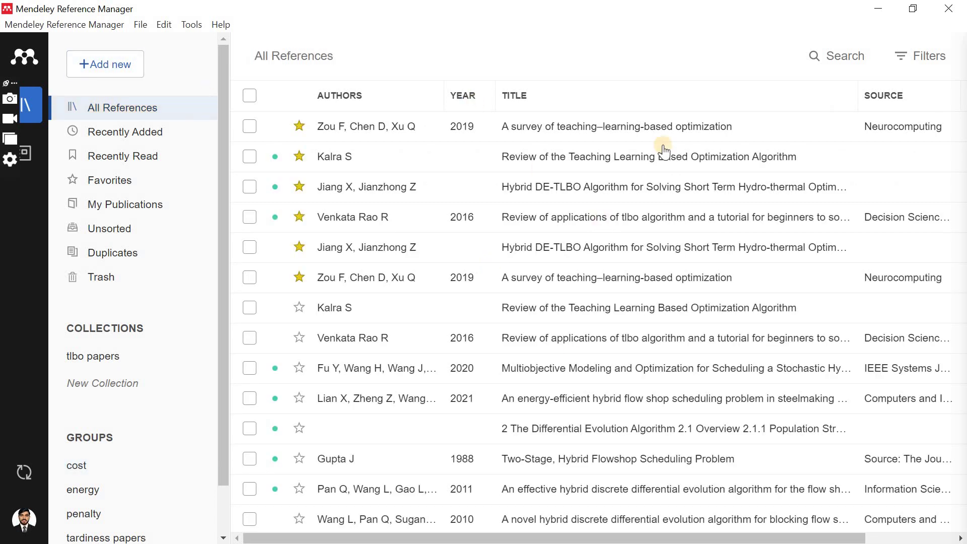
Switch to Word and show Mendeley Cite browsing All References instead of Favorites.
{"action": "left_click", "coordinate": [879, 8]}
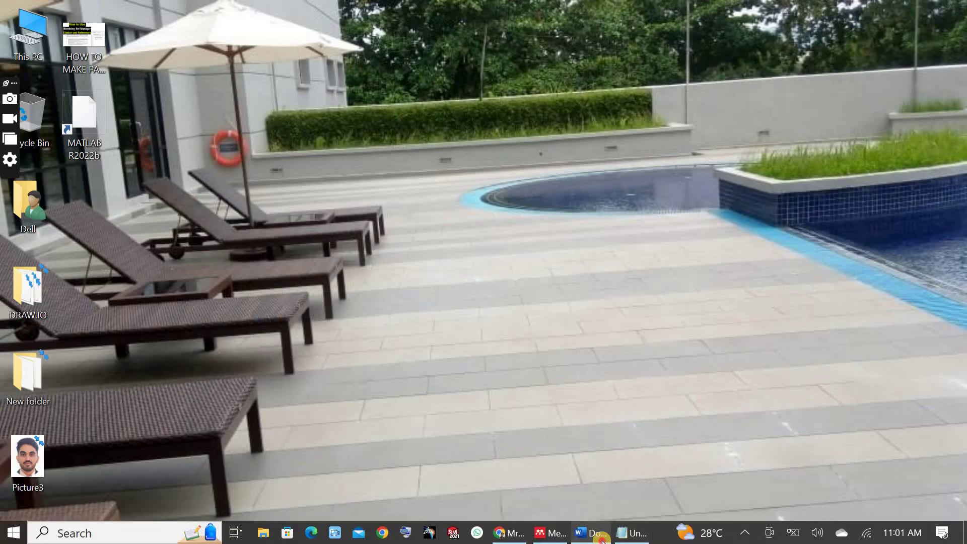
{"action": "left_click", "coordinate": [600, 538]}
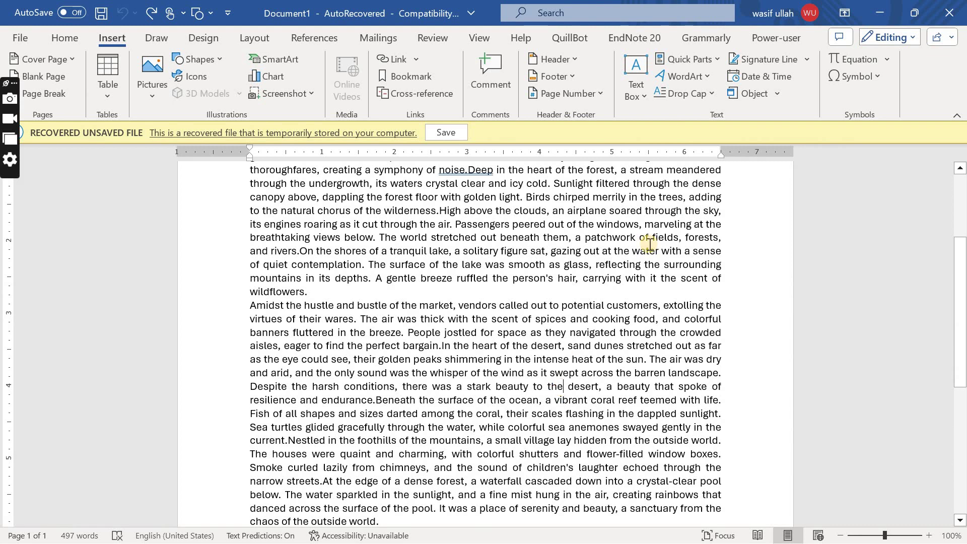
{"action": "left_click", "coordinate": [317, 41]}
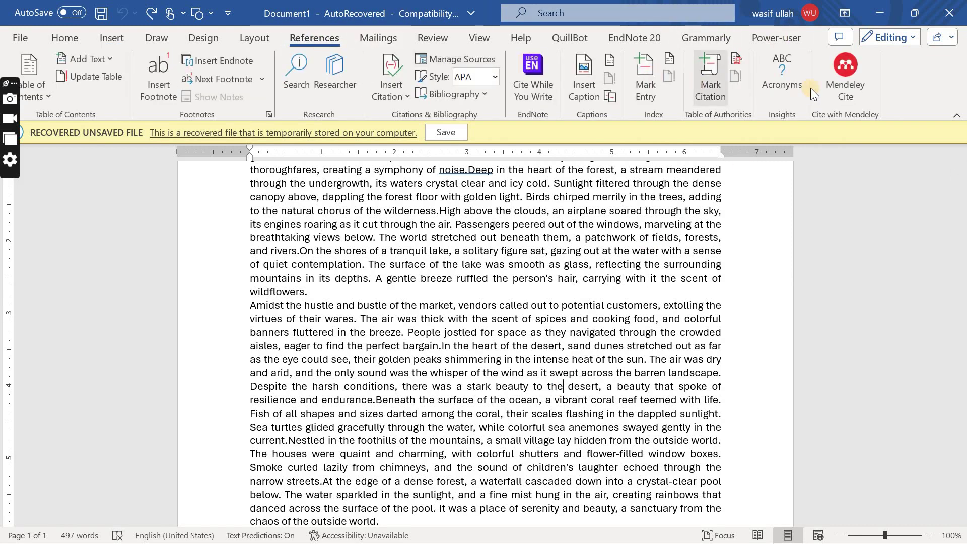
{"action": "left_click", "coordinate": [840, 88]}
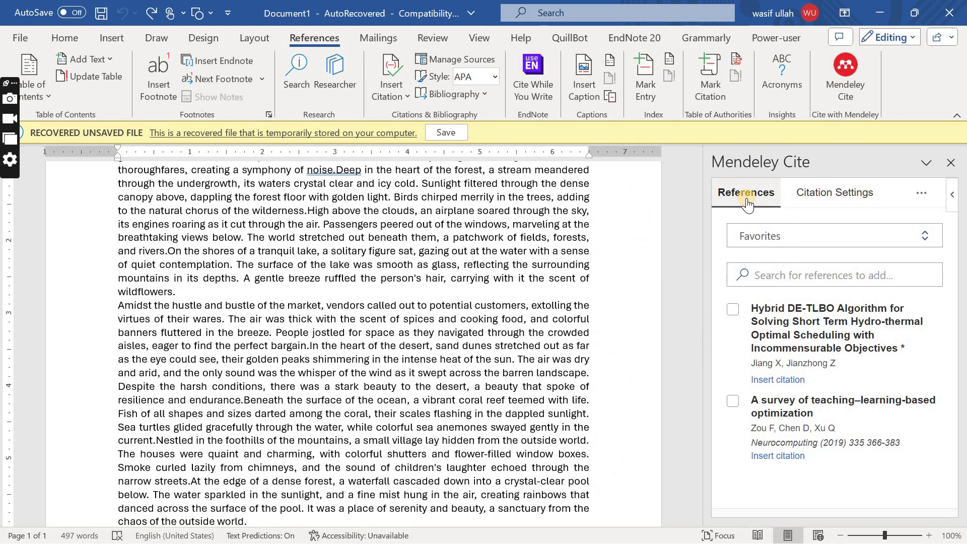
{"action": "left_click", "coordinate": [816, 236]}
{"action": "left_click", "coordinate": [818, 259]}
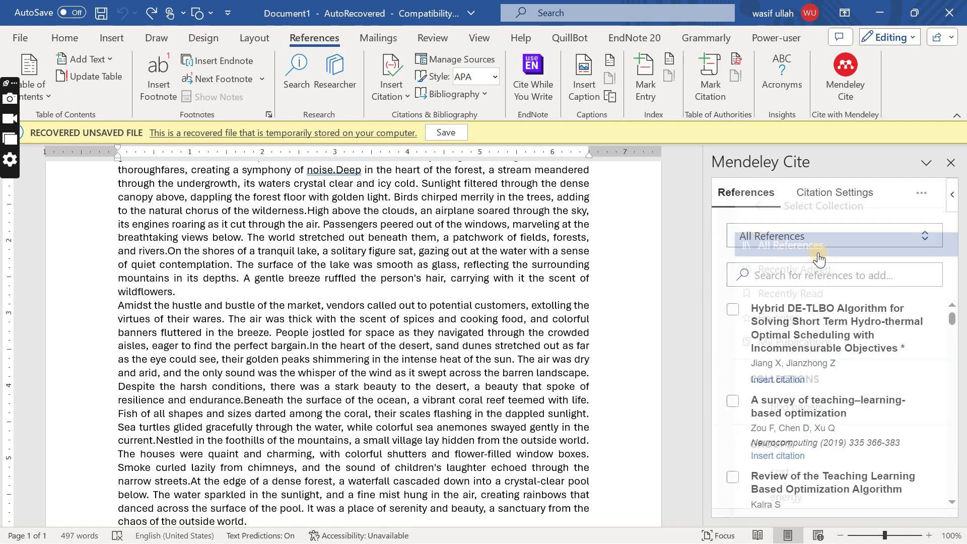
{"action": "mouse_move", "coordinate": [320, 228]}
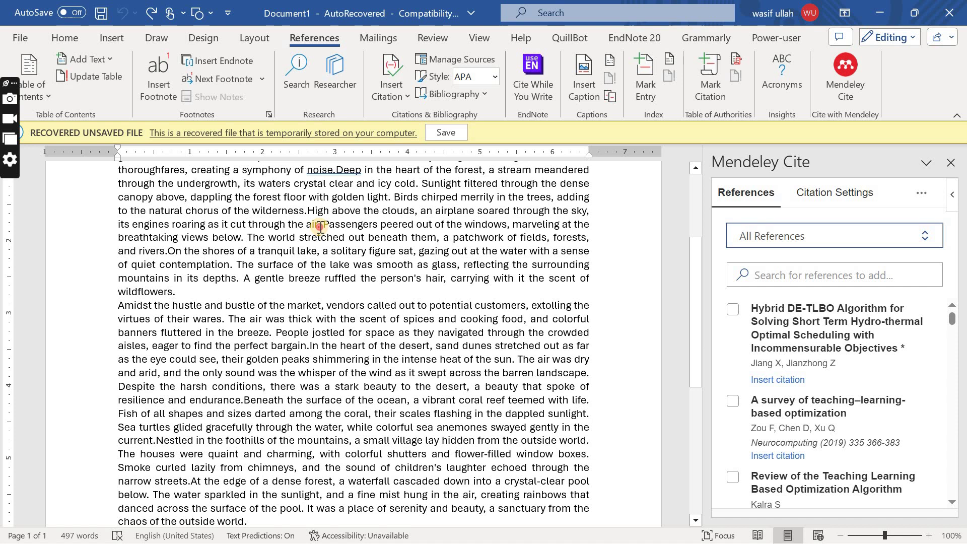
Cite the Jiang Hybrid DE-TLBO and Kalra TLBO review papers as [1], [2] after "through the air".
{"action": "left_click", "coordinate": [343, 226]}
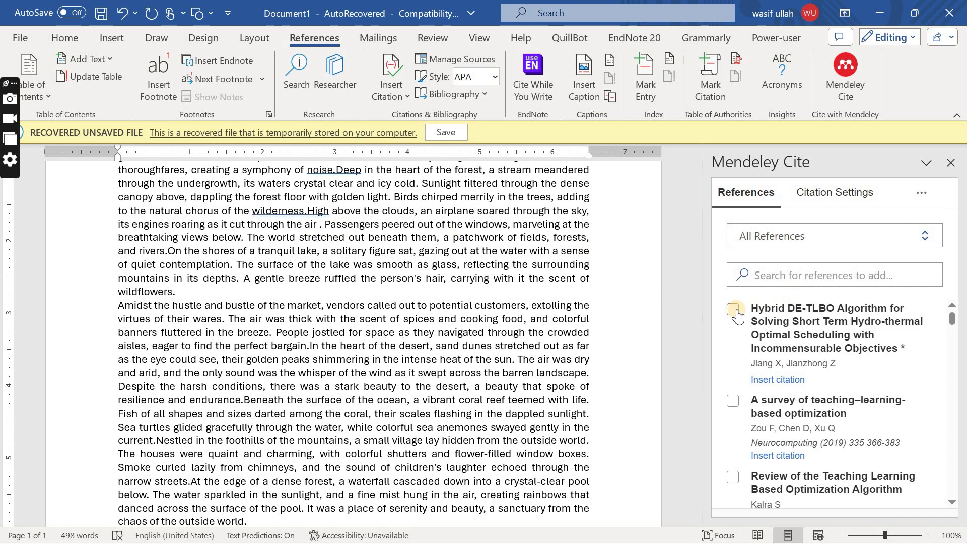
{"action": "left_click", "coordinate": [800, 379]}
{"action": "left_click", "coordinate": [734, 351]}
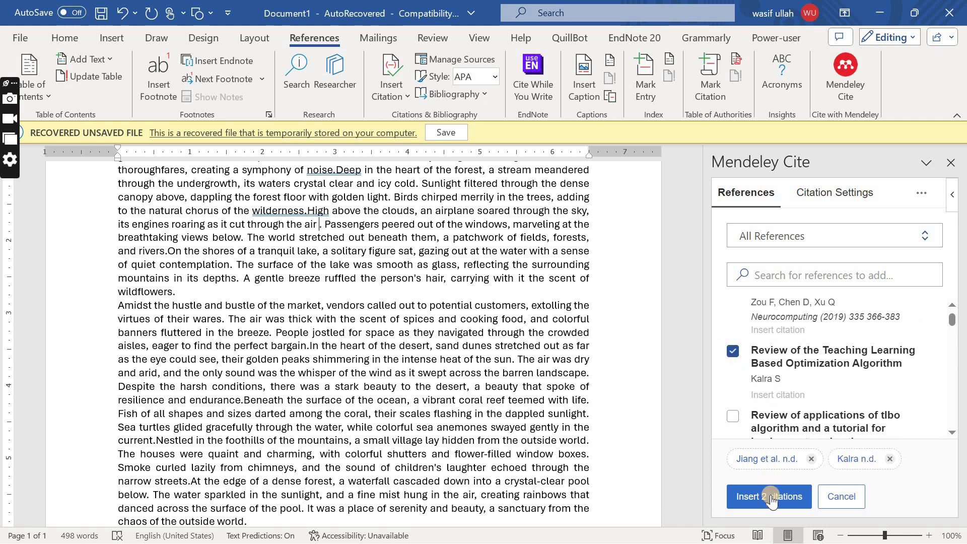
{"action": "left_click", "coordinate": [770, 497]}
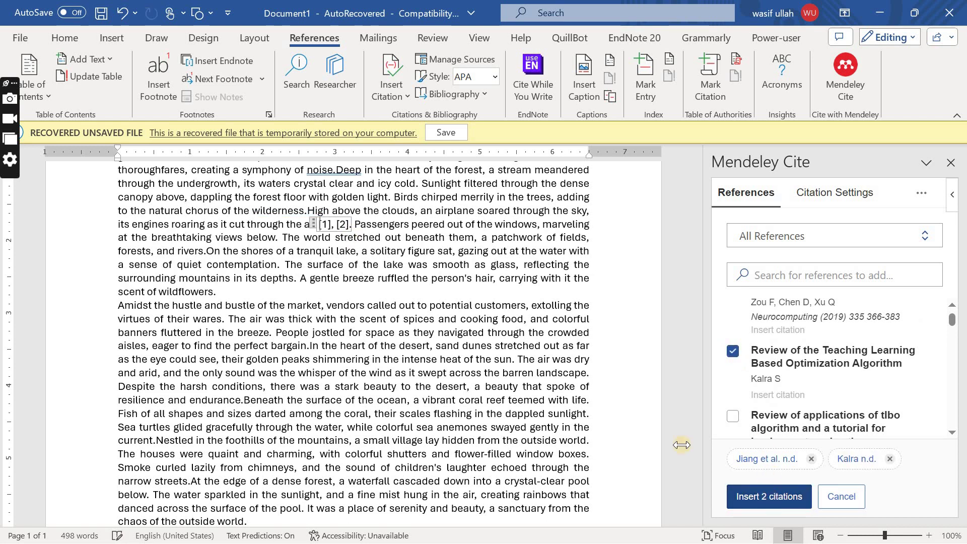
{"action": "left_click", "coordinate": [409, 236]}
{"action": "left_click", "coordinate": [343, 224]}
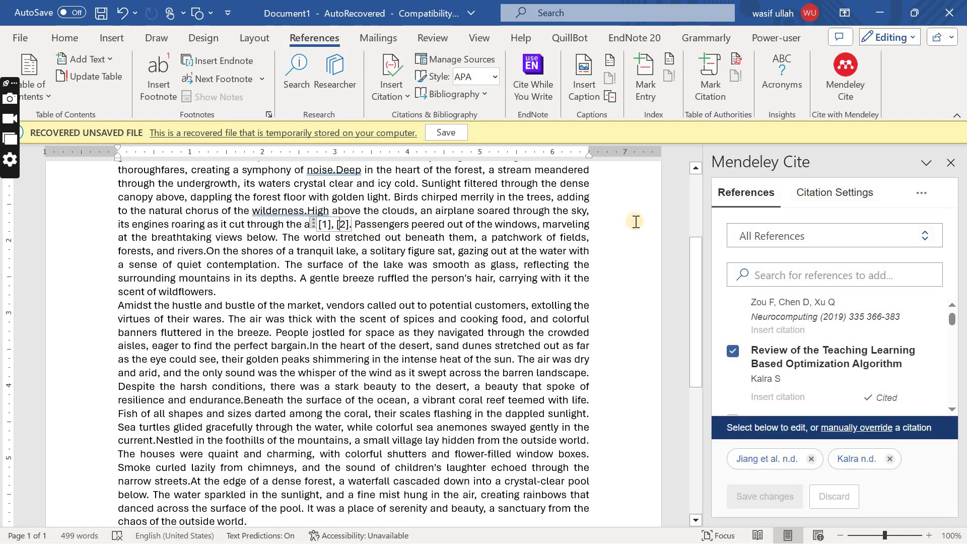
Change the citation style to Begell House - APA, giving (Jiang et al., n.d.; Kalra, n.d.).
{"action": "left_click", "coordinate": [833, 193]}
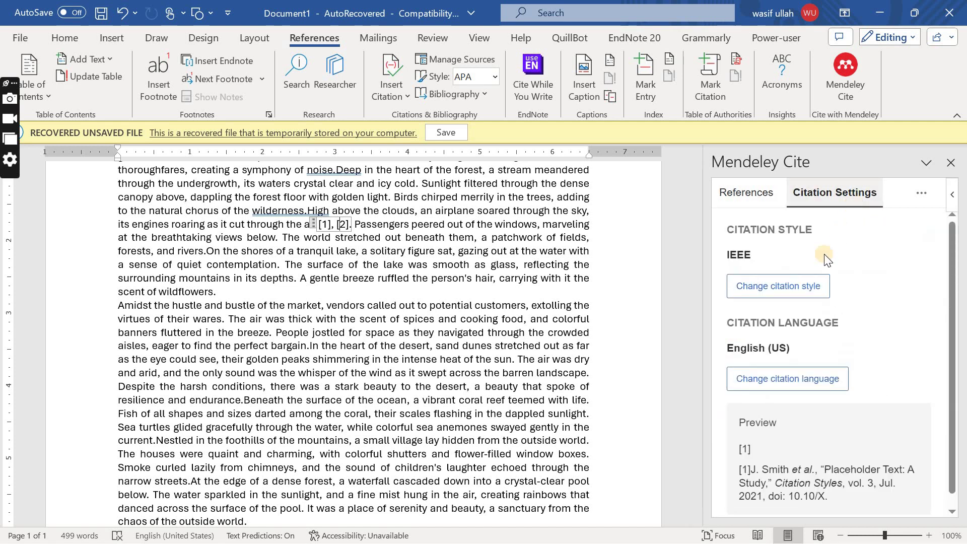
{"action": "left_click", "coordinate": [802, 286]}
{"action": "scroll", "coordinate": [798, 292], "scroll_direction": "down", "scroll_amount": 2}
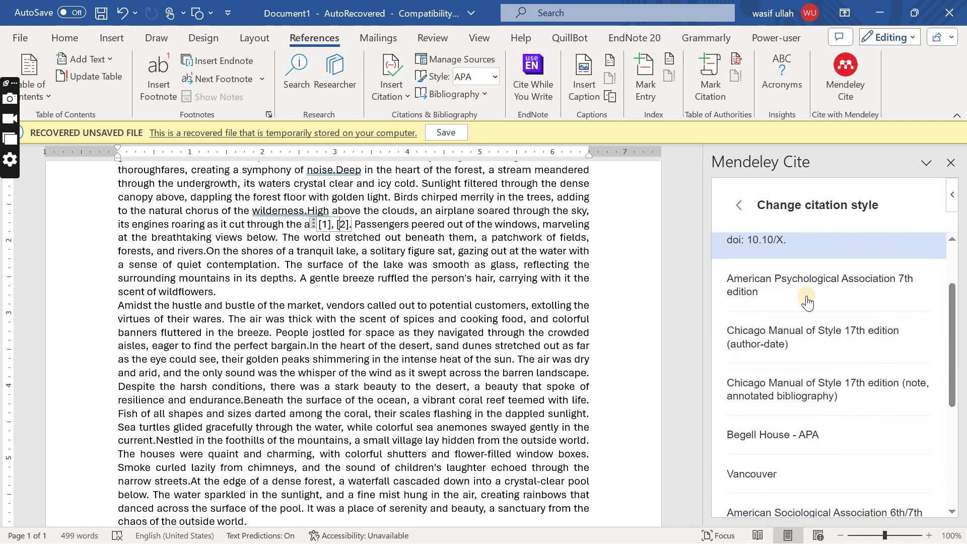
{"action": "left_click", "coordinate": [799, 432]}
{"action": "left_click", "coordinate": [791, 493]}
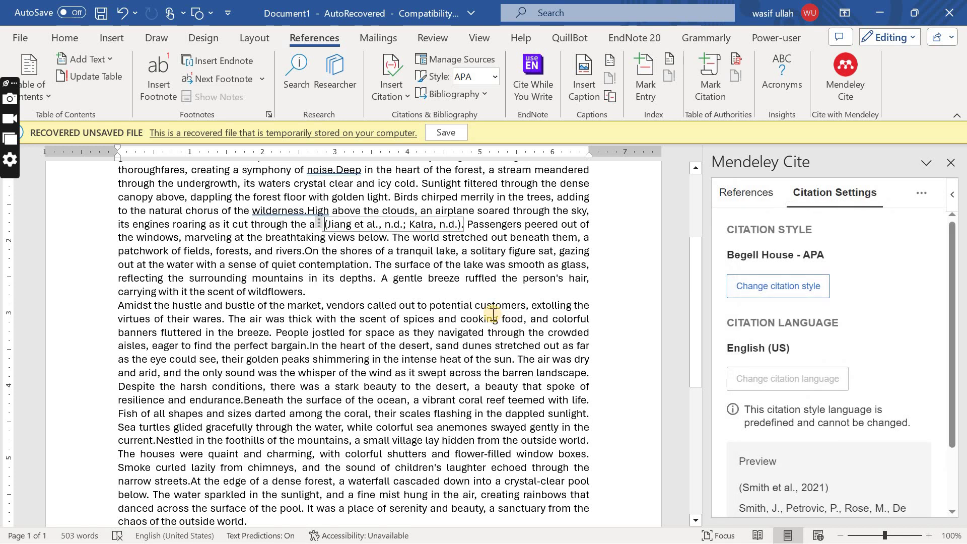
{"action": "scroll", "coordinate": [493, 313], "scroll_direction": "down", "scroll_amount": 4}
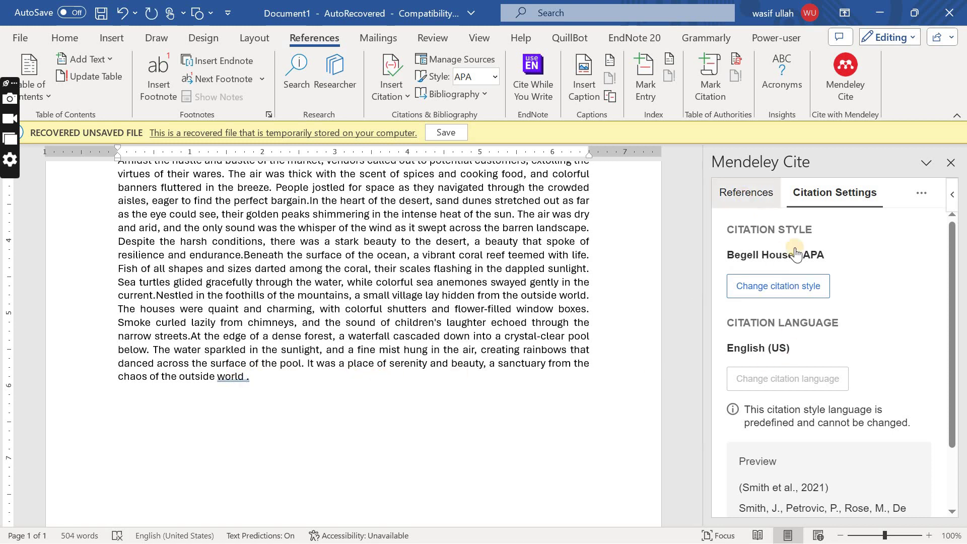
Cite Lian et al. 2021, Gupta 1988 and Wang et al. 2010 together after "outside world".
{"action": "left_click", "coordinate": [746, 192]}
{"action": "scroll", "coordinate": [837, 351], "scroll_direction": "down", "scroll_amount": 5}
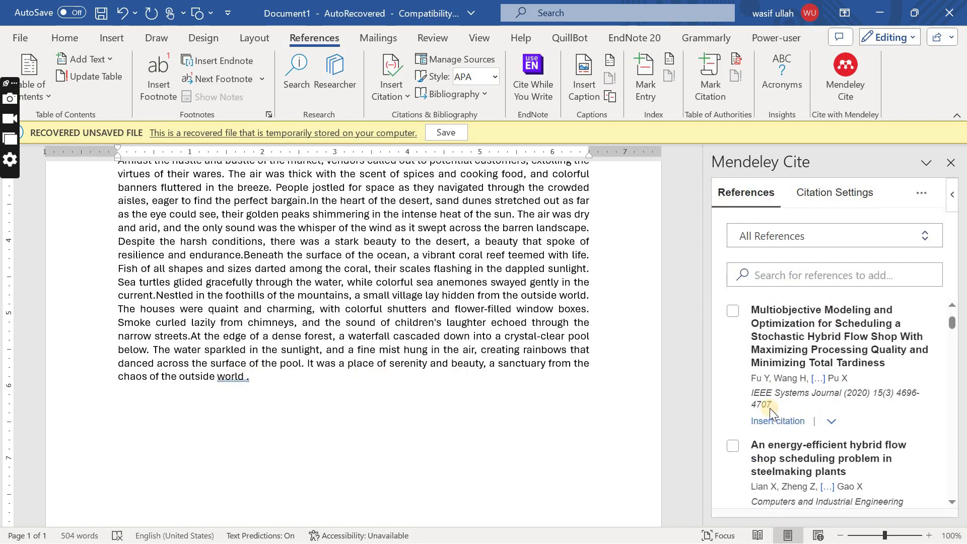
{"action": "left_click", "coordinate": [731, 445]}
{"action": "scroll", "coordinate": [817, 361], "scroll_direction": "down", "scroll_amount": 3}
{"action": "left_click", "coordinate": [733, 355]}
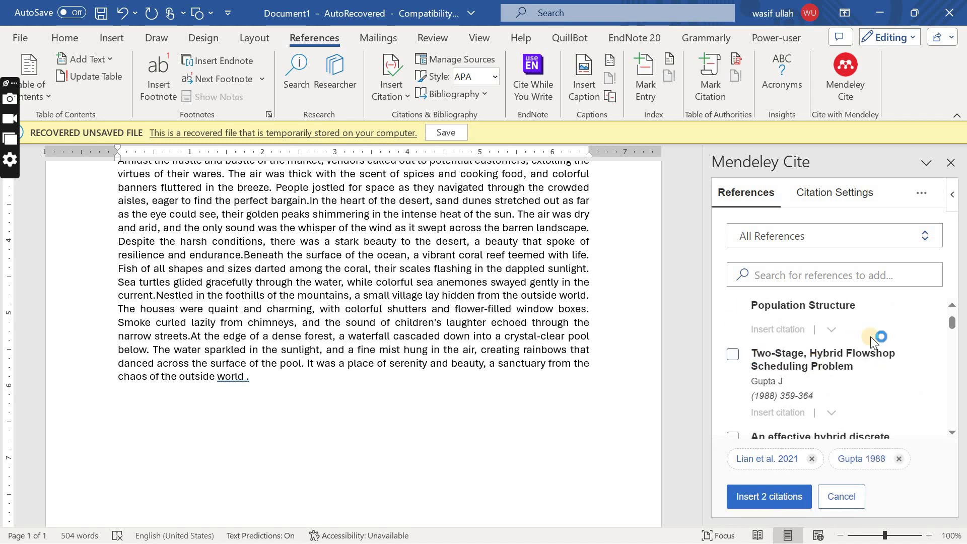
{"action": "scroll", "coordinate": [863, 338], "scroll_direction": "down", "scroll_amount": 3}
{"action": "scroll", "coordinate": [864, 338], "scroll_direction": "down", "scroll_amount": 2}
{"action": "left_click", "coordinate": [732, 358]}
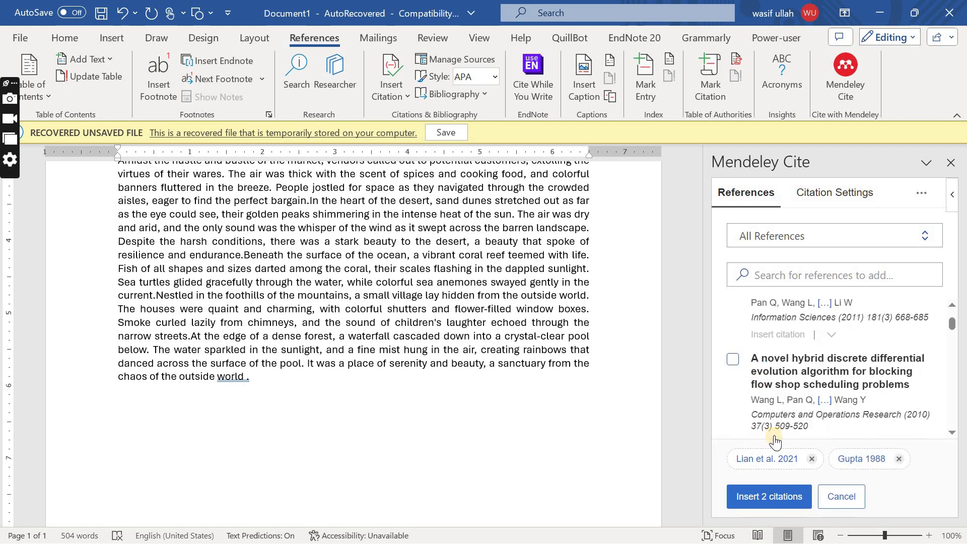
{"action": "left_click", "coordinate": [782, 499]}
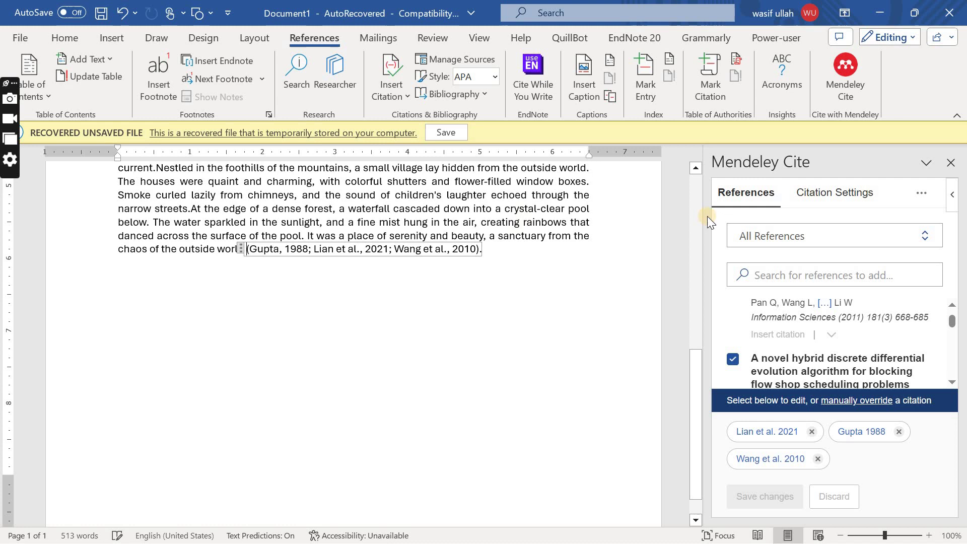
{"action": "left_click", "coordinate": [835, 194]}
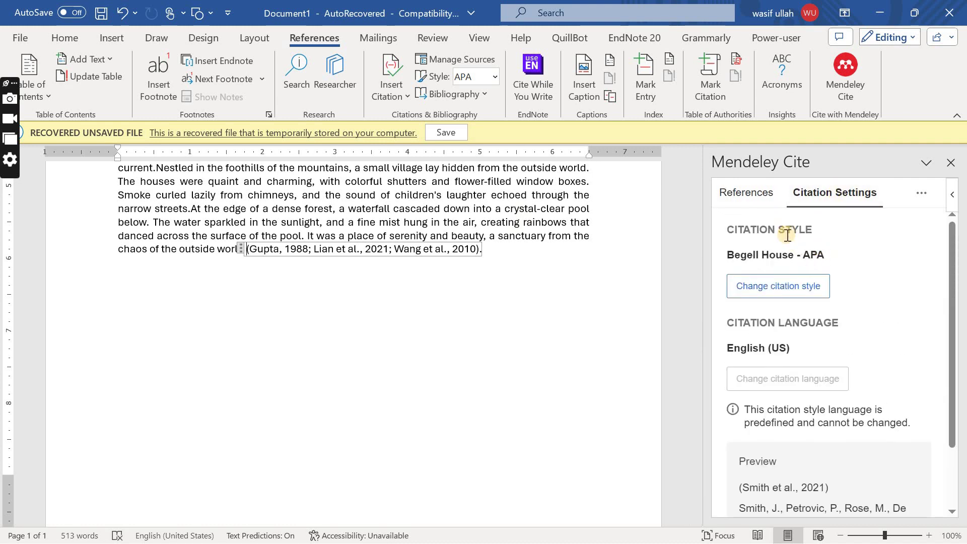
Set the citation style back to IEEE for all citations.
{"action": "left_click", "coordinate": [792, 286]}
{"action": "left_click", "coordinate": [790, 261]}
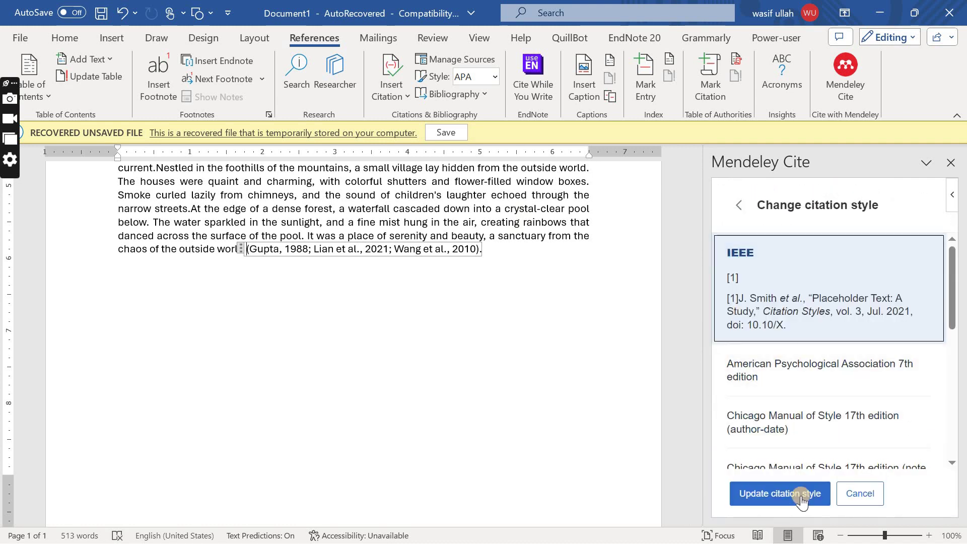
{"action": "left_click", "coordinate": [803, 495]}
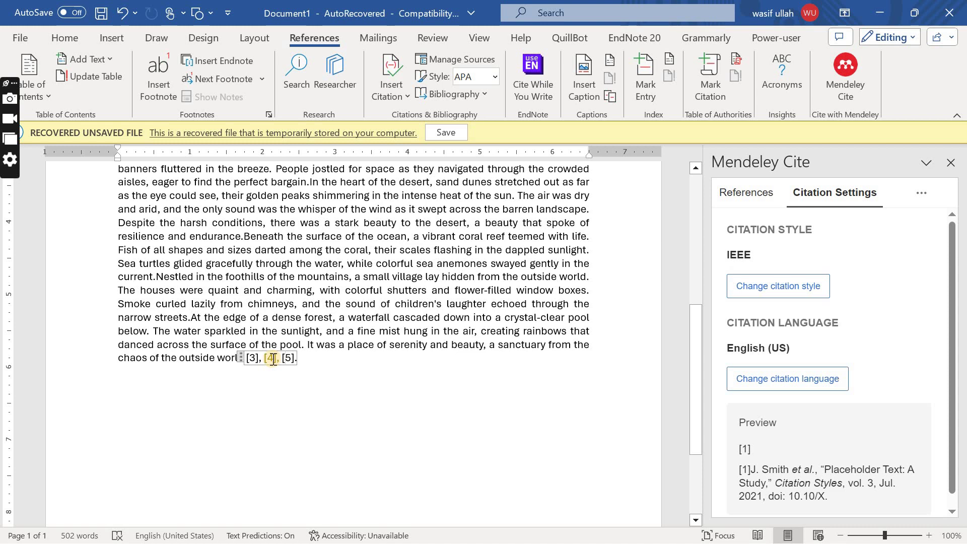
Edit the final citation to drop Gupta 1988 and add Jiang Hybrid DE-TLBO, giving [1], [3], [4].
{"action": "left_click", "coordinate": [362, 291]}
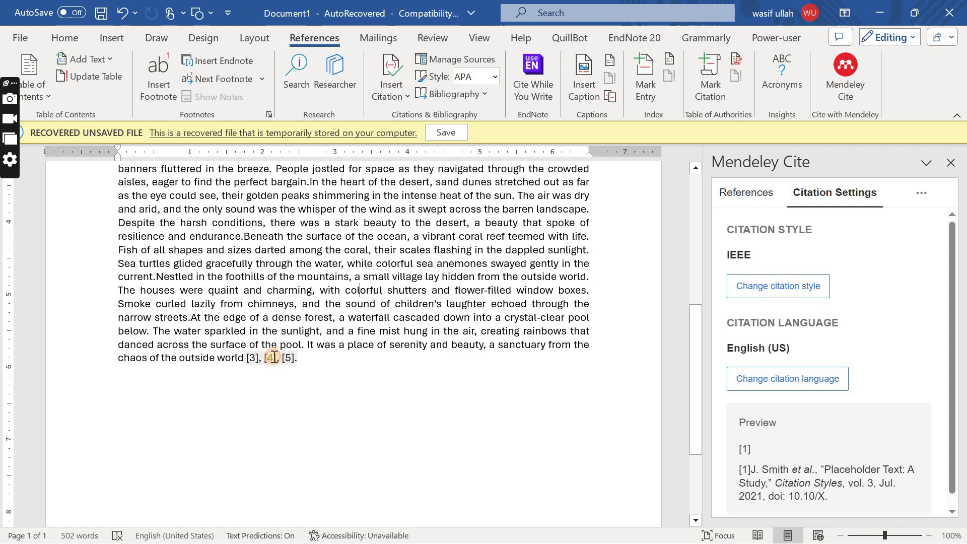
{"action": "left_click", "coordinate": [273, 358]}
{"action": "left_click", "coordinate": [737, 195]}
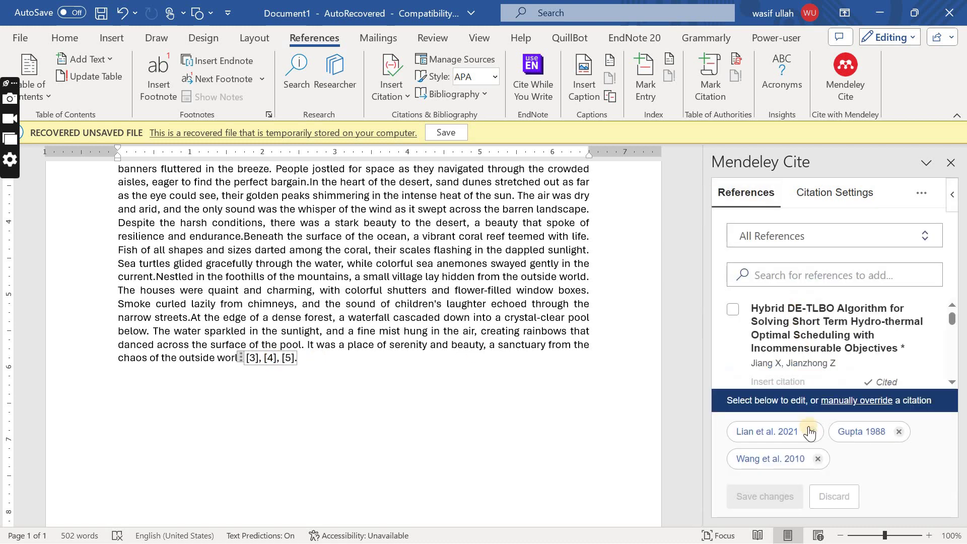
{"action": "left_click", "coordinate": [899, 432]}
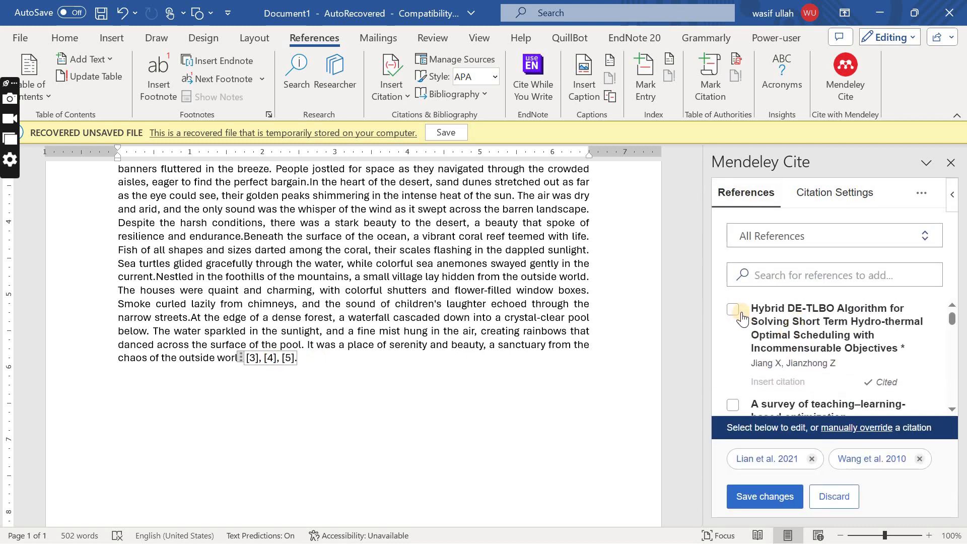
{"action": "left_click", "coordinate": [733, 310]}
{"action": "left_click", "coordinate": [766, 496]}
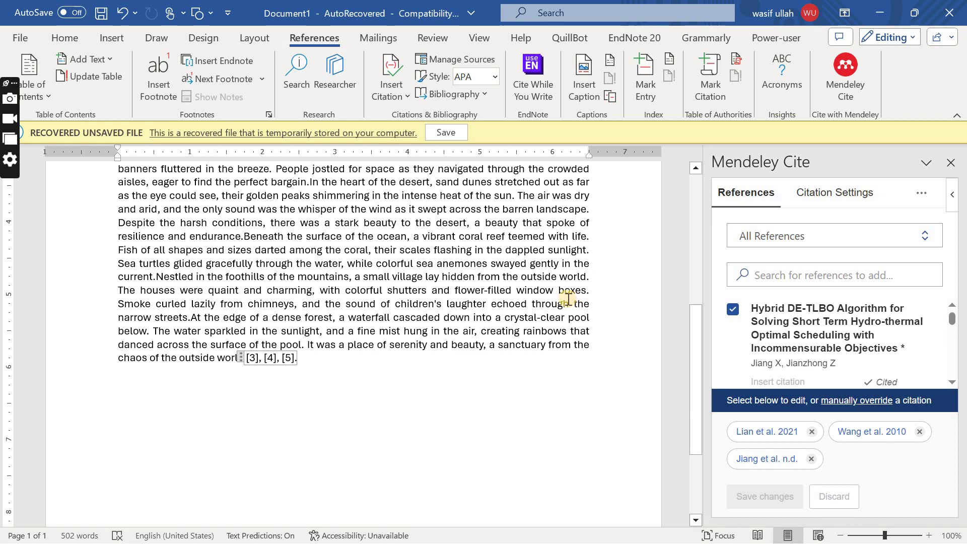
Limit Mendeley Cite's reference list to the Favorites collection.
{"action": "left_click", "coordinate": [452, 289]}
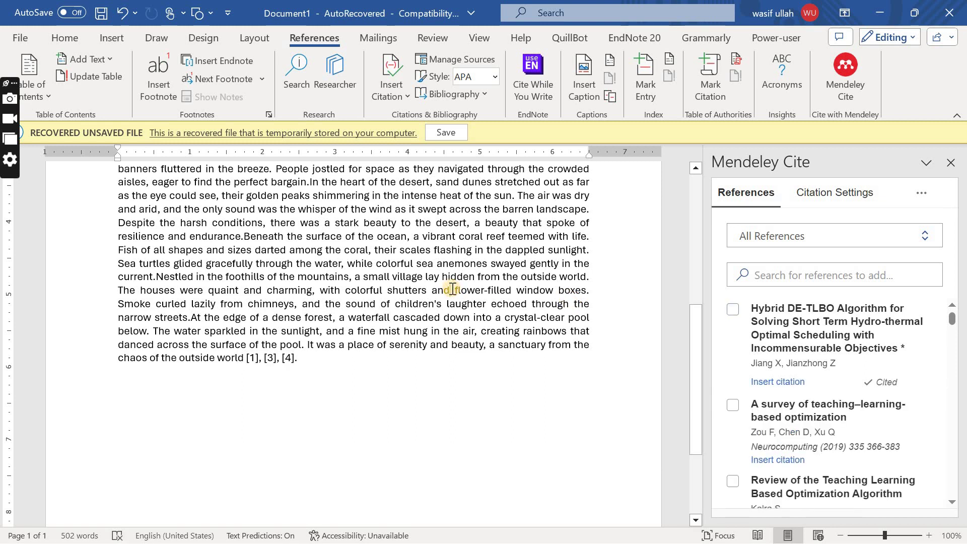
{"action": "scroll", "coordinate": [452, 290], "scroll_direction": "up", "scroll_amount": 4}
{"action": "scroll", "coordinate": [451, 290], "scroll_direction": "up", "scroll_amount": 1}
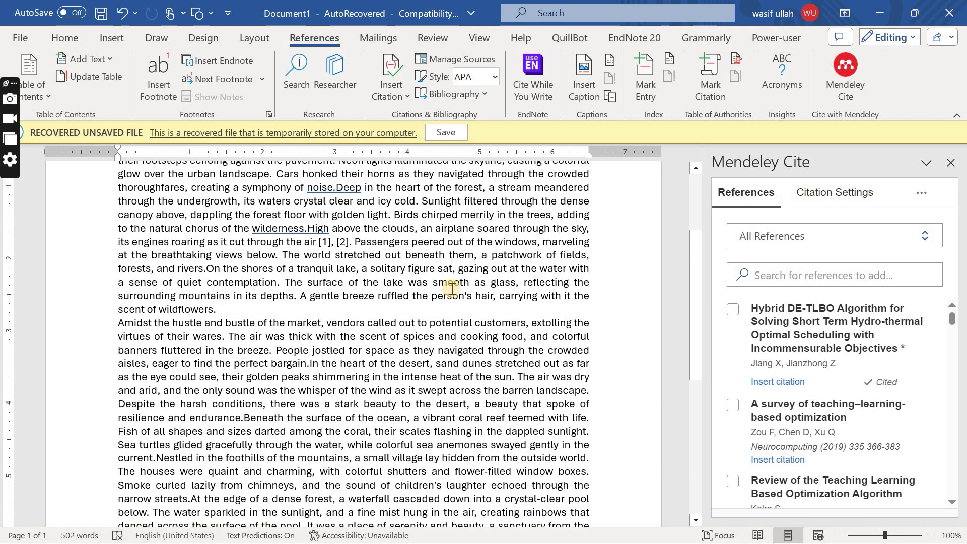
{"action": "left_click", "coordinate": [876, 241]}
{"action": "left_click", "coordinate": [853, 319]}
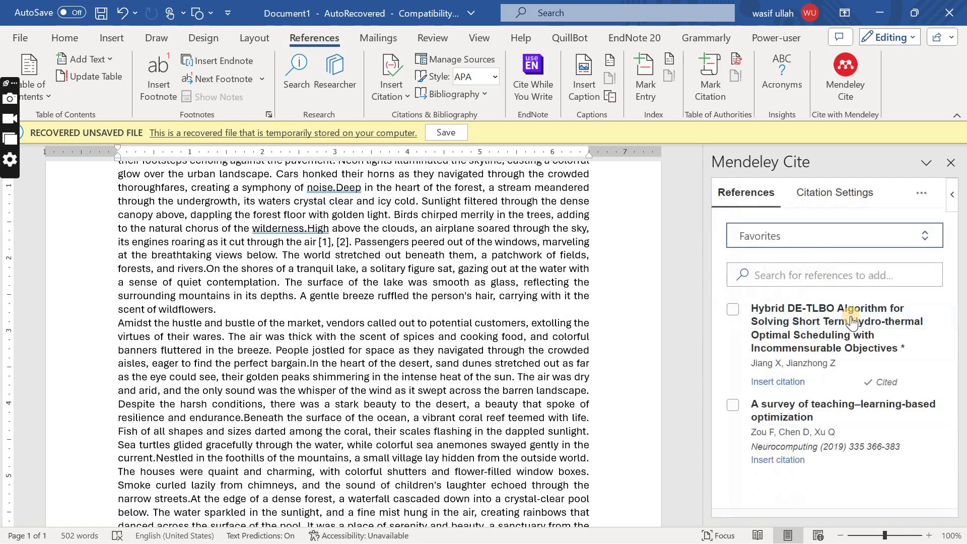
{"action": "left_click", "coordinate": [929, 182]}
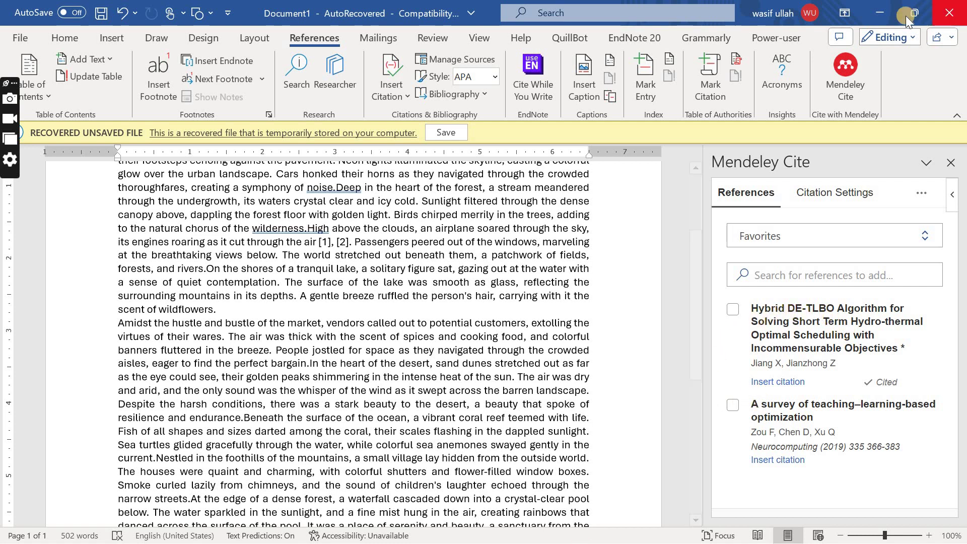
Check Mendeley Reference Manager briefly and bring Word back to the front.
{"action": "left_click", "coordinate": [602, 536]}
{"action": "left_click", "coordinate": [556, 532]}
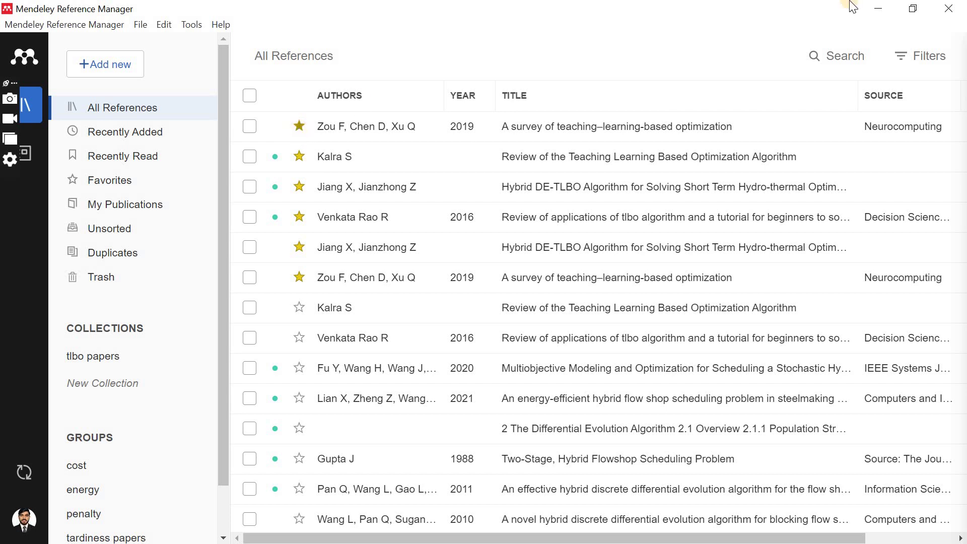
{"action": "left_click", "coordinate": [878, 8]}
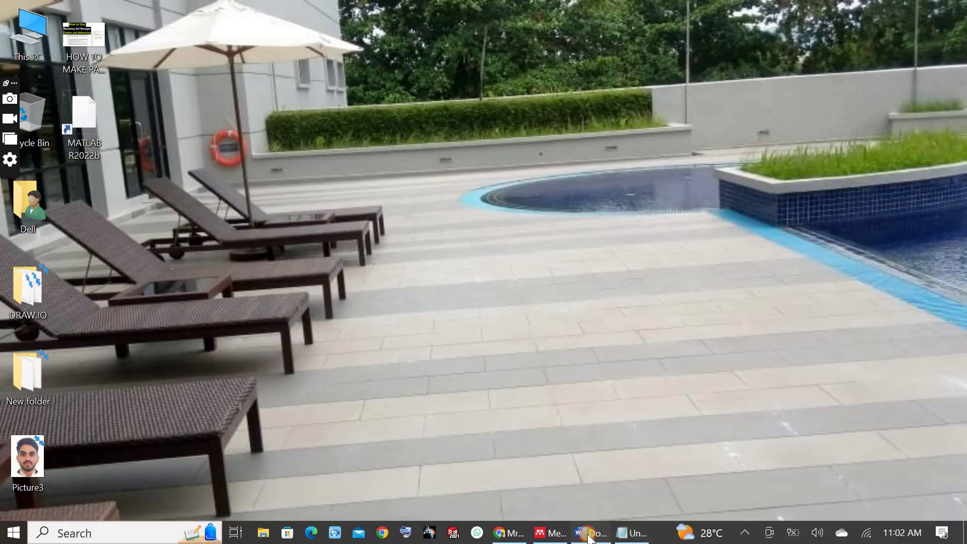
{"action": "left_click", "coordinate": [589, 536]}
Refresh the Mendeley Cite references from the library via Update From Library.
{"action": "left_click", "coordinate": [922, 193]}
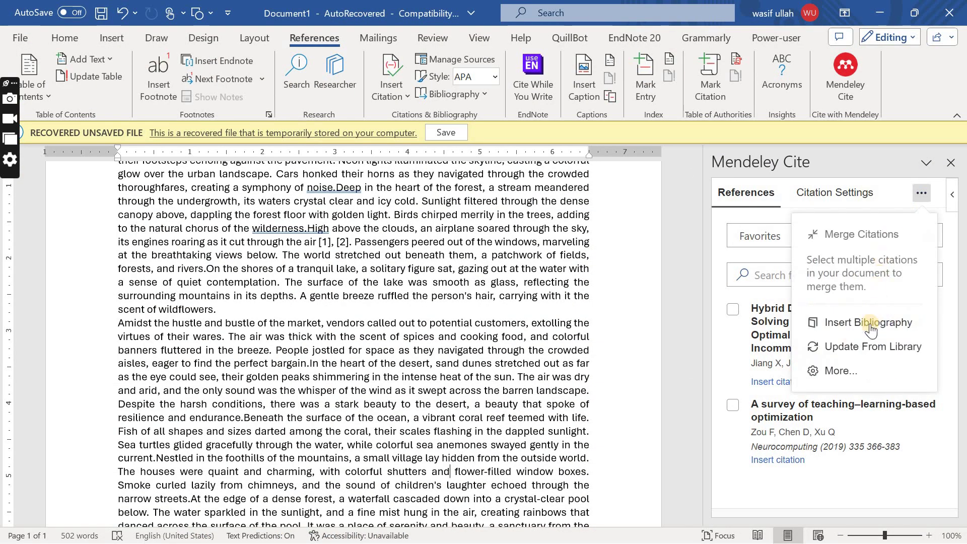
{"action": "left_click", "coordinate": [863, 347]}
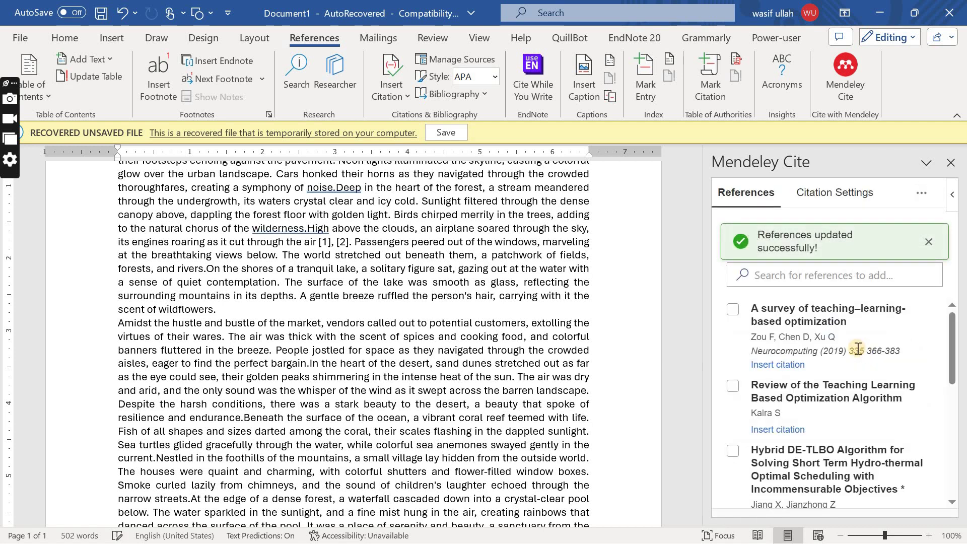
{"action": "scroll", "coordinate": [862, 355], "scroll_direction": "down", "scroll_amount": 3}
{"action": "scroll", "coordinate": [856, 367], "scroll_direction": "down", "scroll_amount": 2}
{"action": "scroll", "coordinate": [856, 367], "scroll_direction": "up", "scroll_amount": 3}
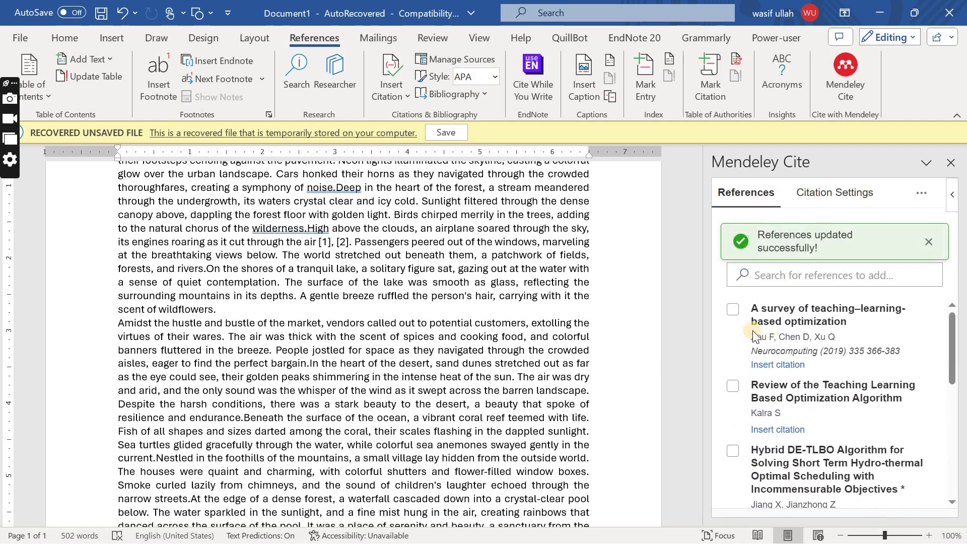
Cite the TLBO survey, Teaching Learning review and Hybrid DE-TLBO papers as [3], [4], [5] after 'shutters and'.
{"action": "left_click", "coordinate": [734, 311]}
{"action": "left_click", "coordinate": [734, 386]}
{"action": "scroll", "coordinate": [733, 394], "scroll_direction": "down", "scroll_amount": 1}
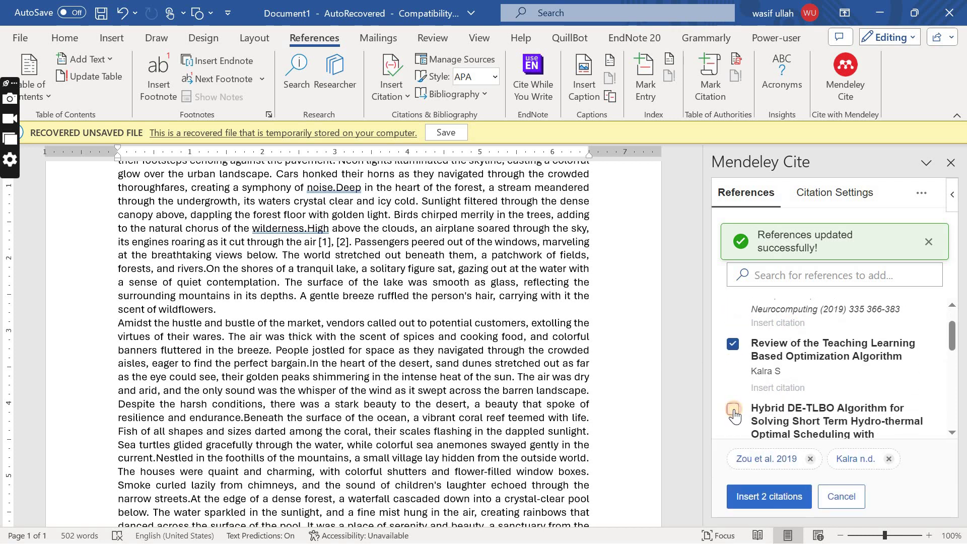
{"action": "left_click", "coordinate": [733, 411]}
{"action": "left_click", "coordinate": [756, 497]}
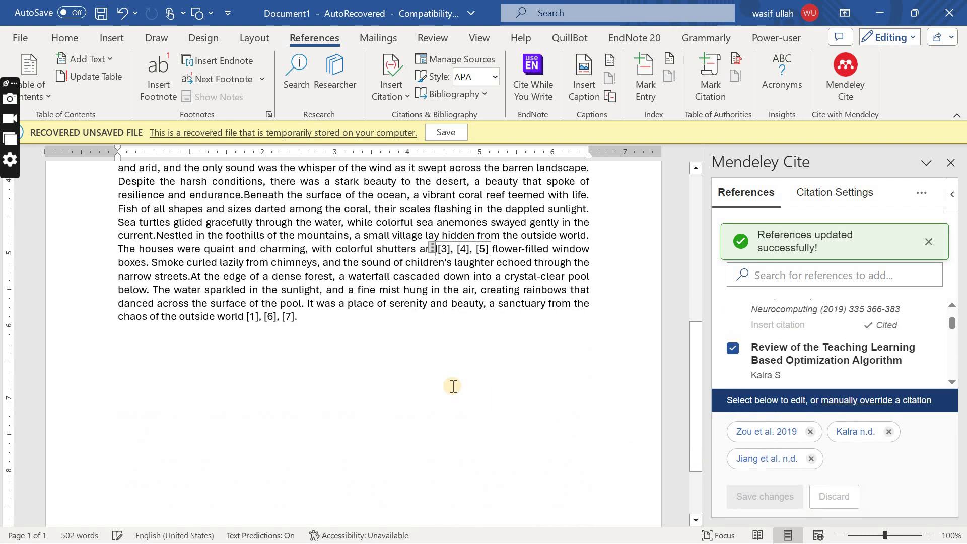
{"action": "left_click", "coordinate": [368, 293]}
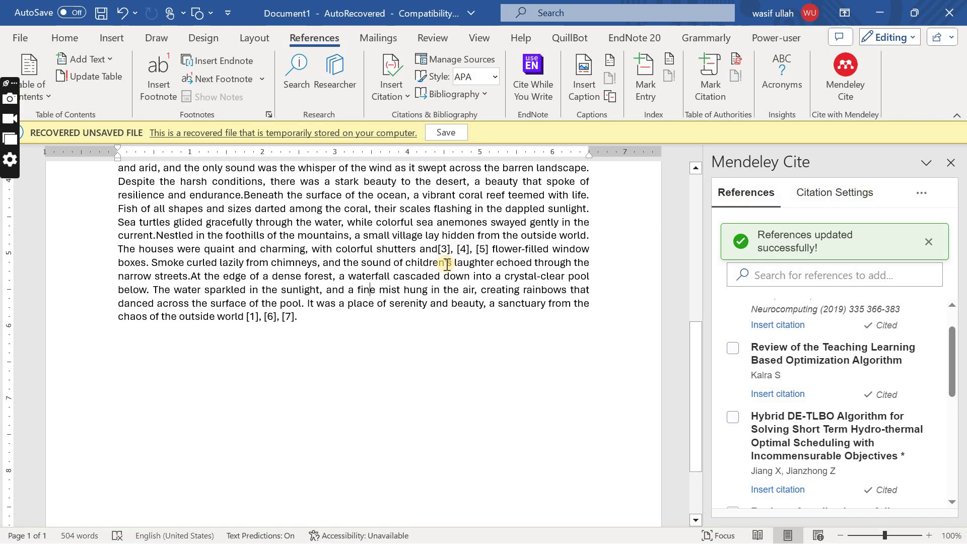
{"action": "left_click", "coordinate": [464, 248]}
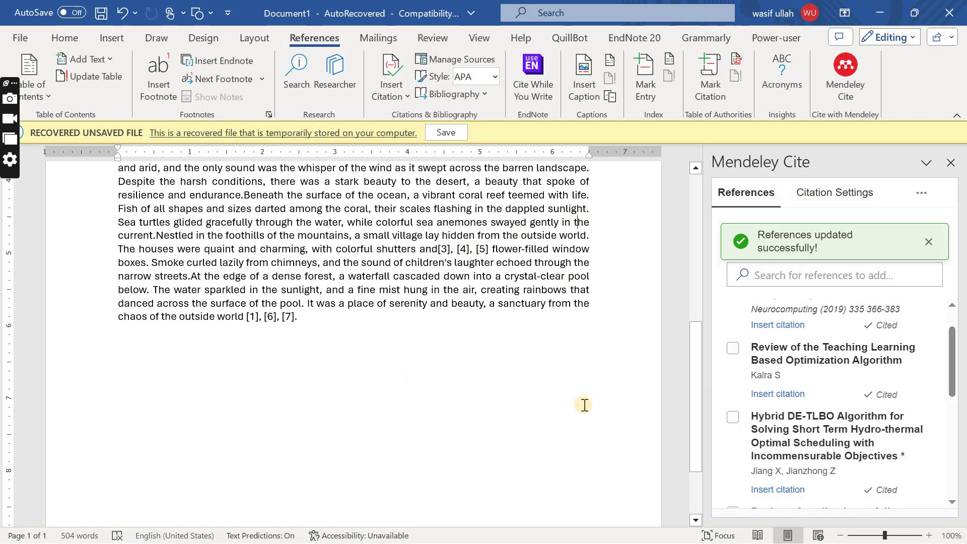
Check the citation style settings, then start a new REF line after the last paragraph.
{"action": "left_click", "coordinate": [846, 208]}
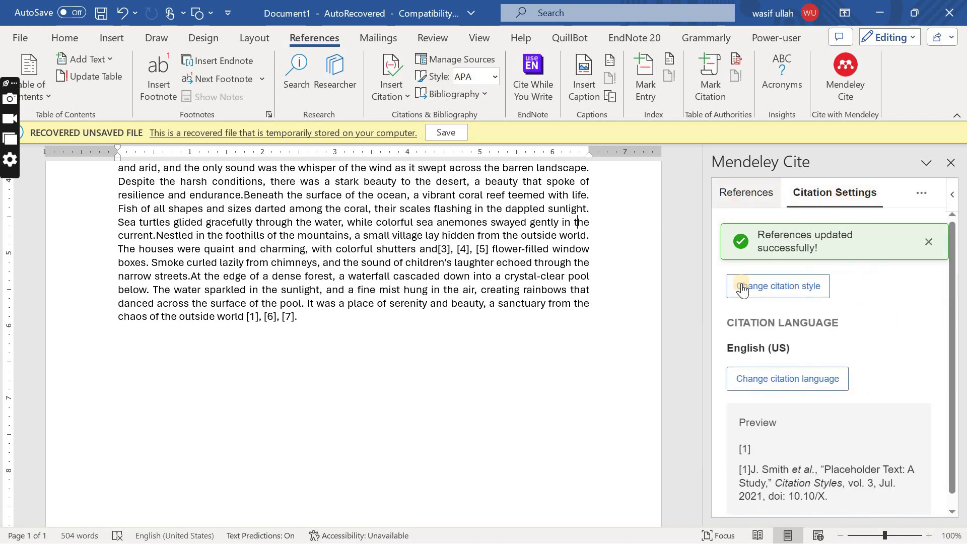
{"action": "left_click", "coordinate": [758, 210]}
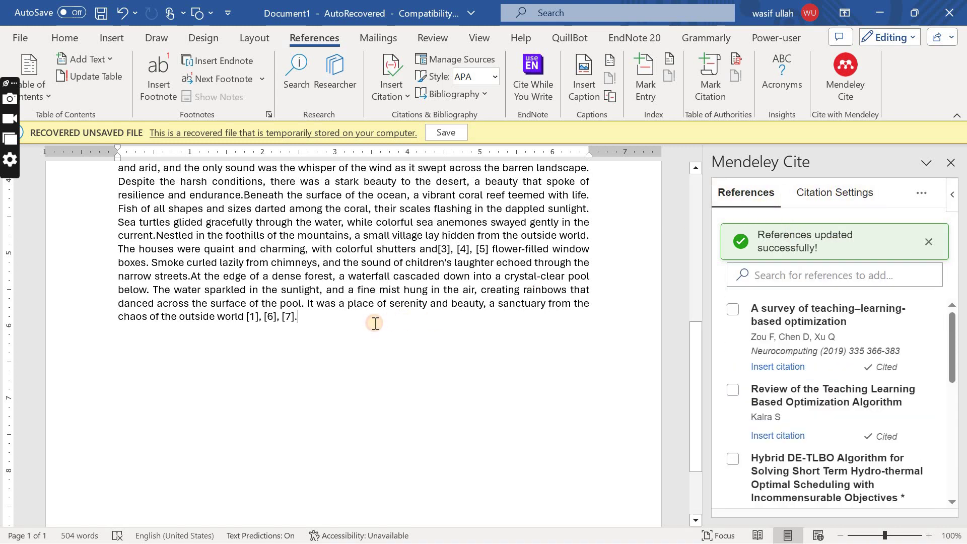
{"action": "key", "text": "Return"}
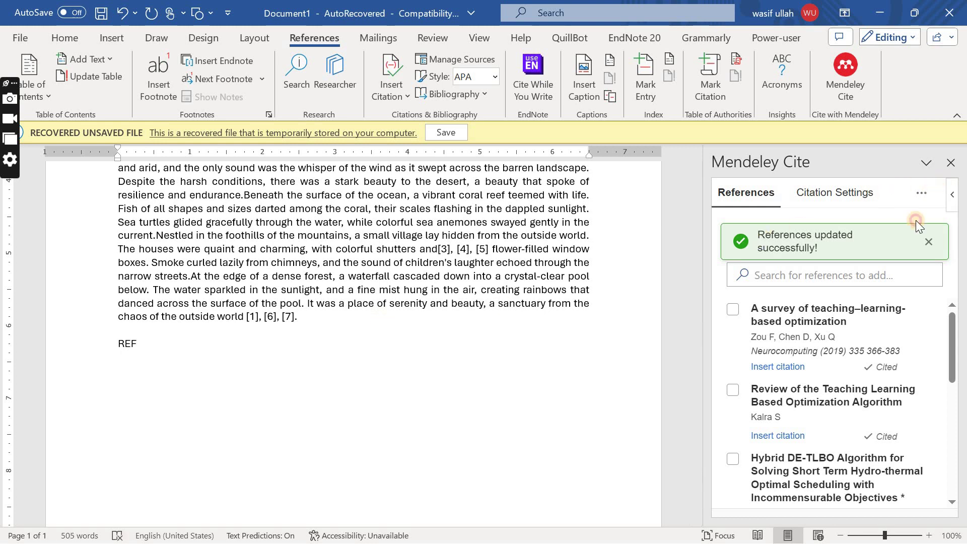
Insert the Mendeley bibliography of the seven cited references below the REF line.
{"action": "left_click", "coordinate": [921, 193]}
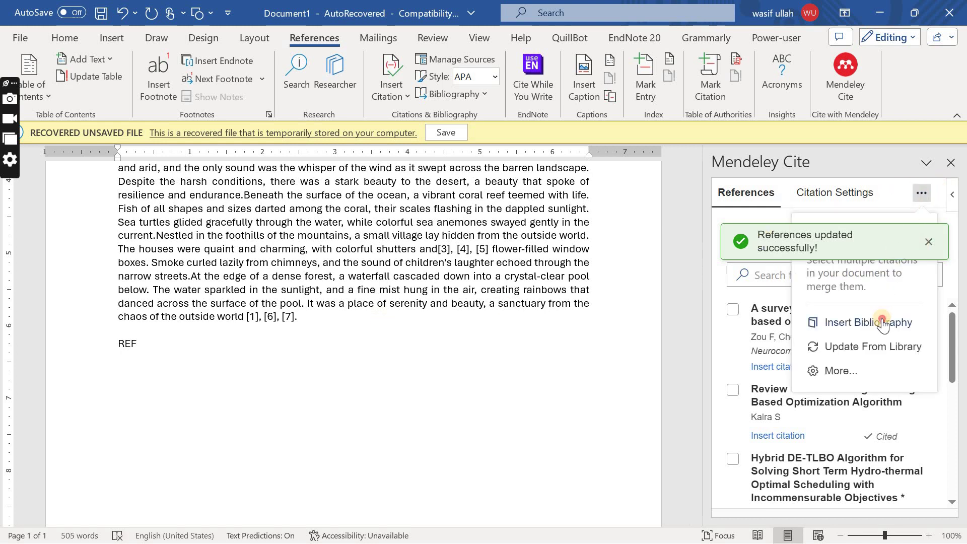
{"action": "left_click", "coordinate": [883, 324]}
{"action": "left_click", "coordinate": [843, 267]}
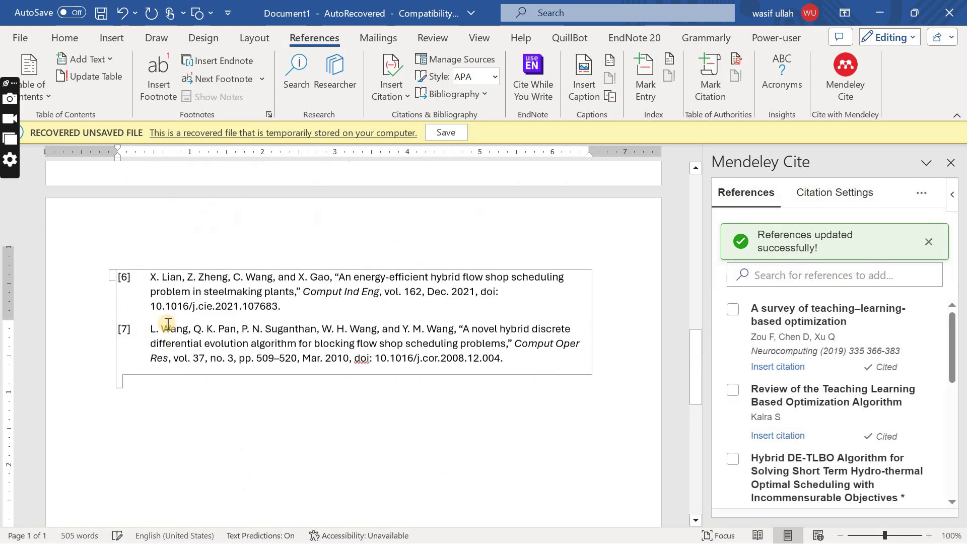
{"action": "scroll", "coordinate": [167, 325], "scroll_direction": "up", "scroll_amount": 2}
{"action": "scroll", "coordinate": [152, 313], "scroll_direction": "up", "scroll_amount": 5}
{"action": "scroll", "coordinate": [216, 270], "scroll_direction": "up", "scroll_amount": 4}
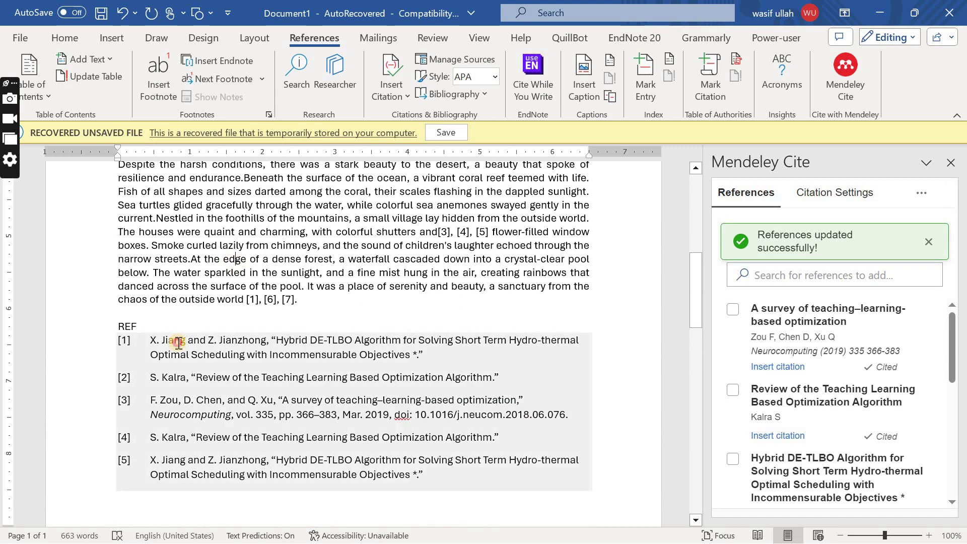
Give the whole bibliography single line spacing with 0 space after paragraphs.
{"action": "left_click", "coordinate": [112, 342]}
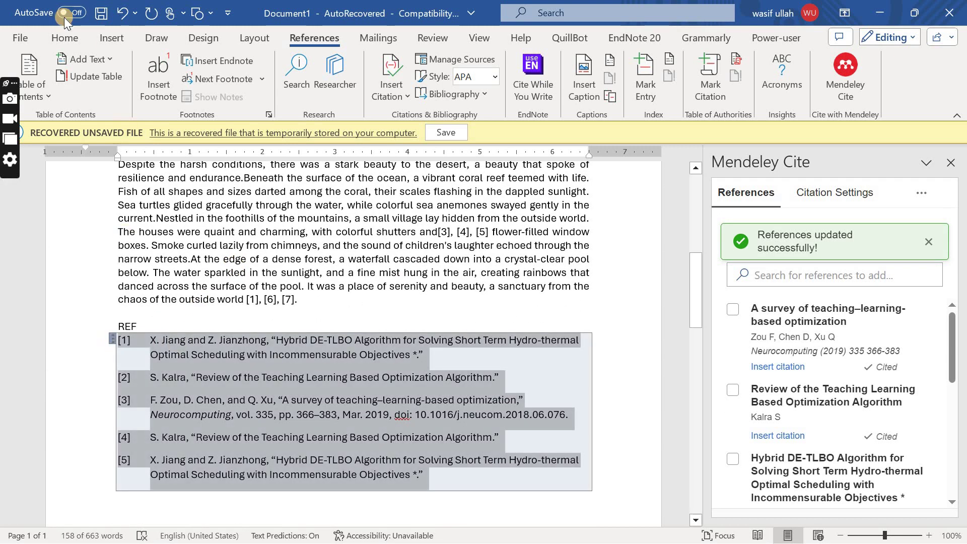
{"action": "left_click", "coordinate": [65, 39]}
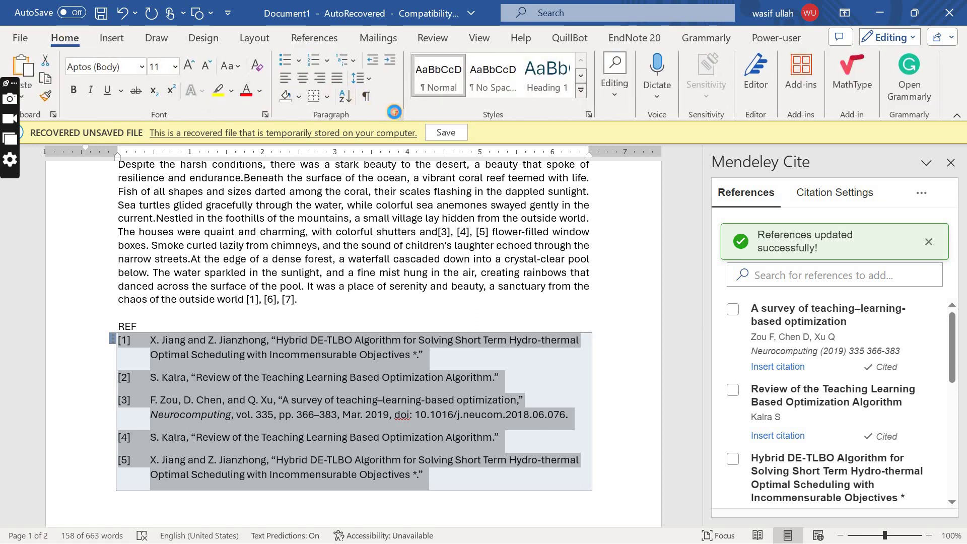
{"action": "left_click", "coordinate": [394, 112]}
{"action": "type", "text": "0"}
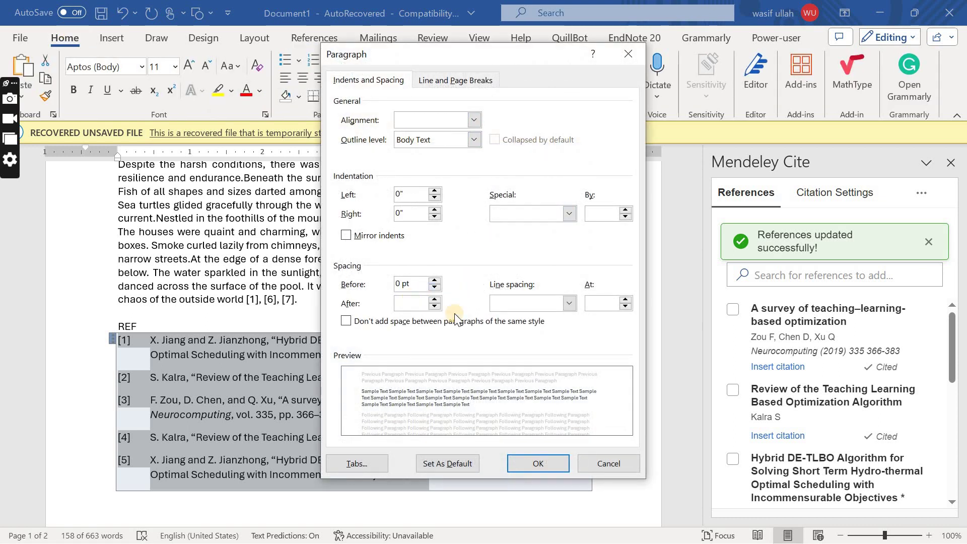
{"action": "left_click", "coordinate": [569, 303]}
{"action": "left_click", "coordinate": [546, 453]}
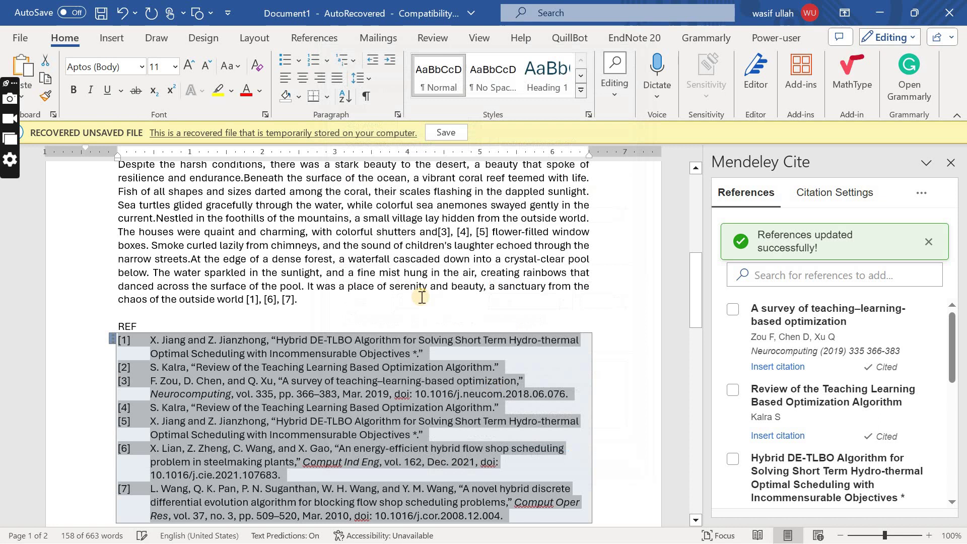
Justify the bibliography text and select reference [1] for lookup.
{"action": "left_click", "coordinate": [338, 78]}
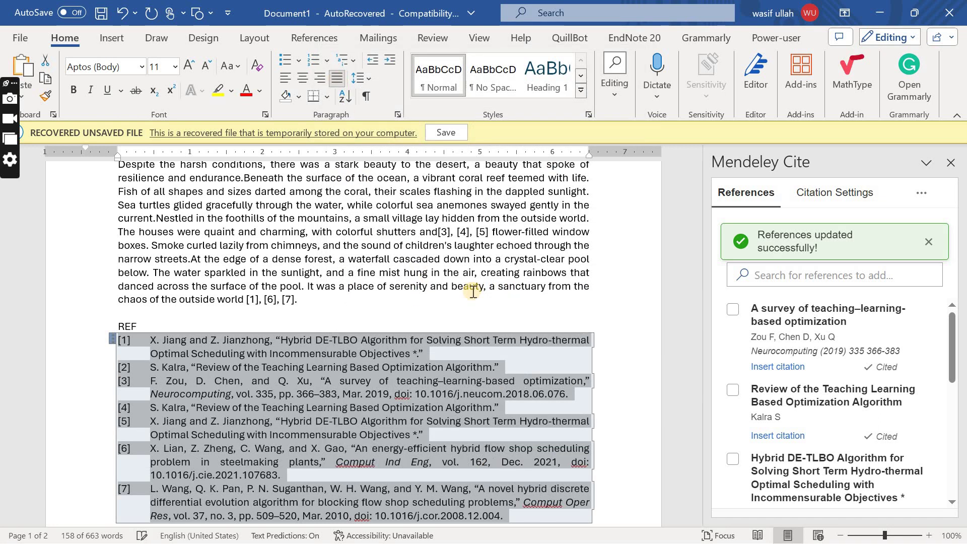
{"action": "scroll", "coordinate": [472, 291], "scroll_direction": "down", "scroll_amount": 2}
{"action": "scroll", "coordinate": [472, 295], "scroll_direction": "down", "scroll_amount": 1}
{"action": "left_click", "coordinate": [467, 299]}
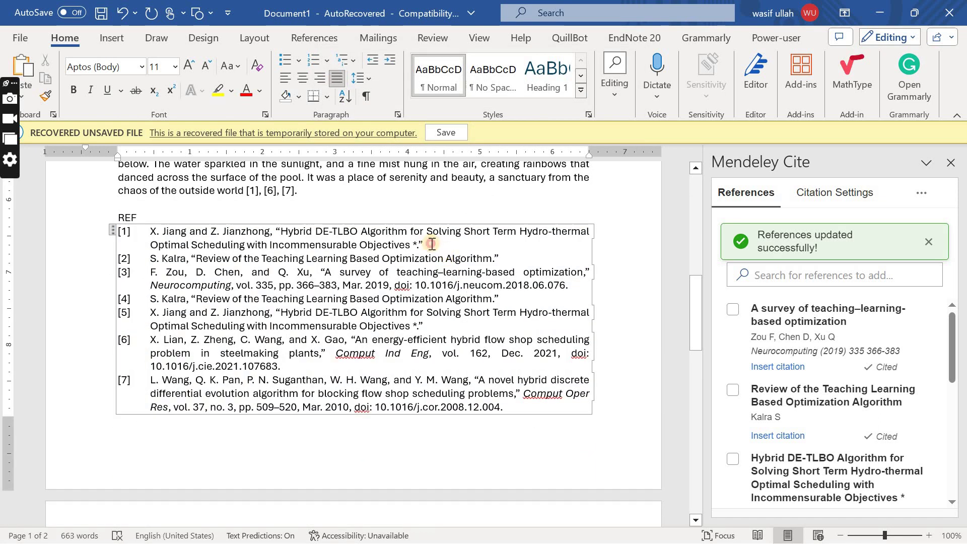
{"action": "left_click_drag", "start_coordinate": [424, 244], "coordinate": [151, 231]}
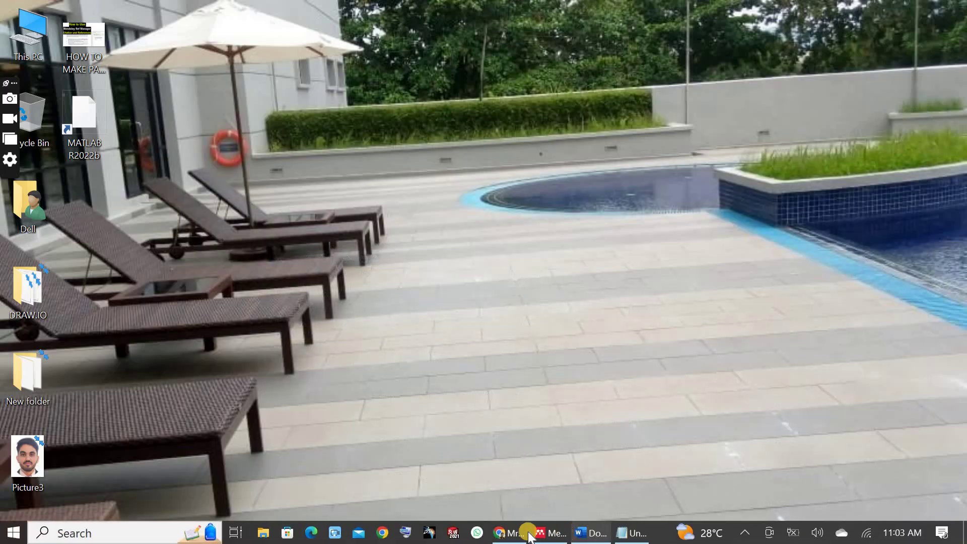
Search Crossref metadata in Chrome for the pasted reference [1] text.
{"action": "left_click", "coordinate": [530, 532]}
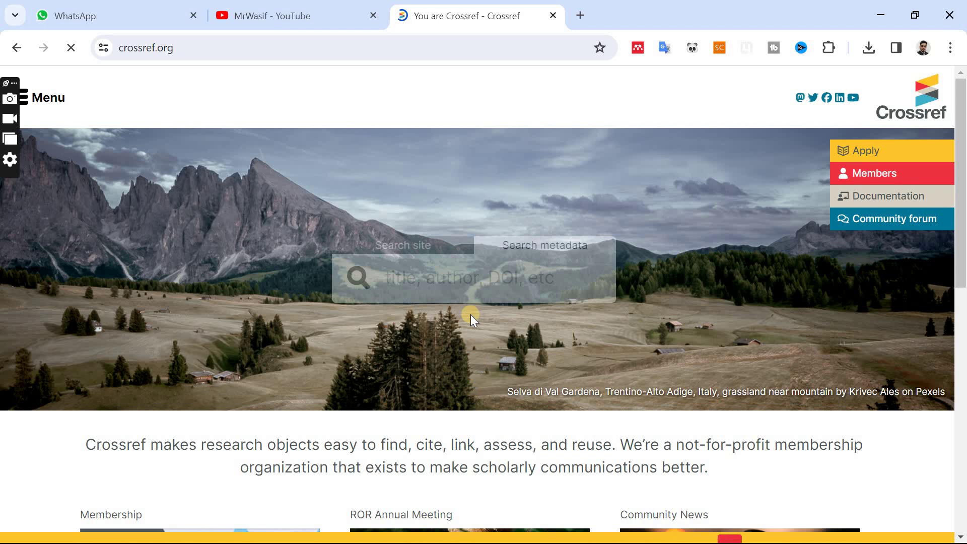
{"action": "left_click", "coordinate": [444, 281]}
{"action": "key", "text": "ctrl+v"}
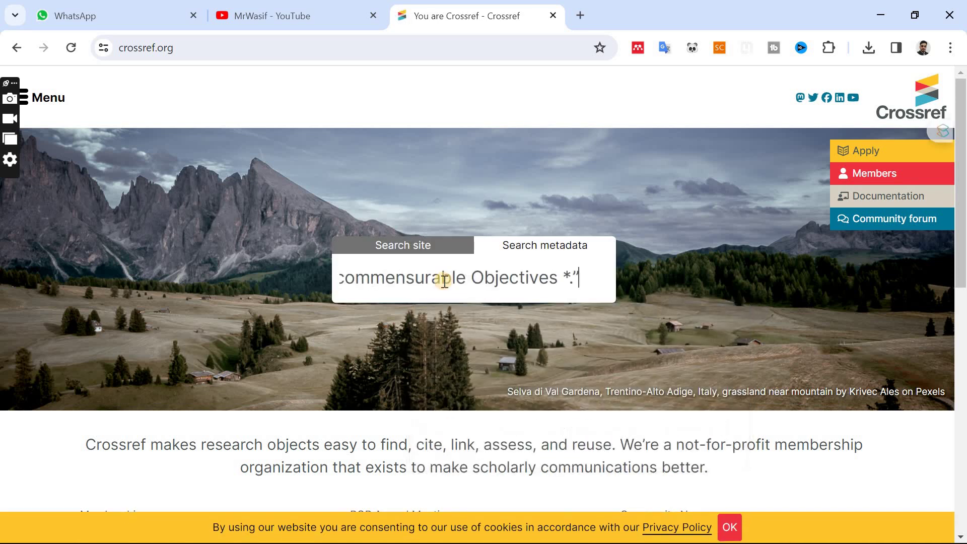
{"action": "key", "text": "Return"}
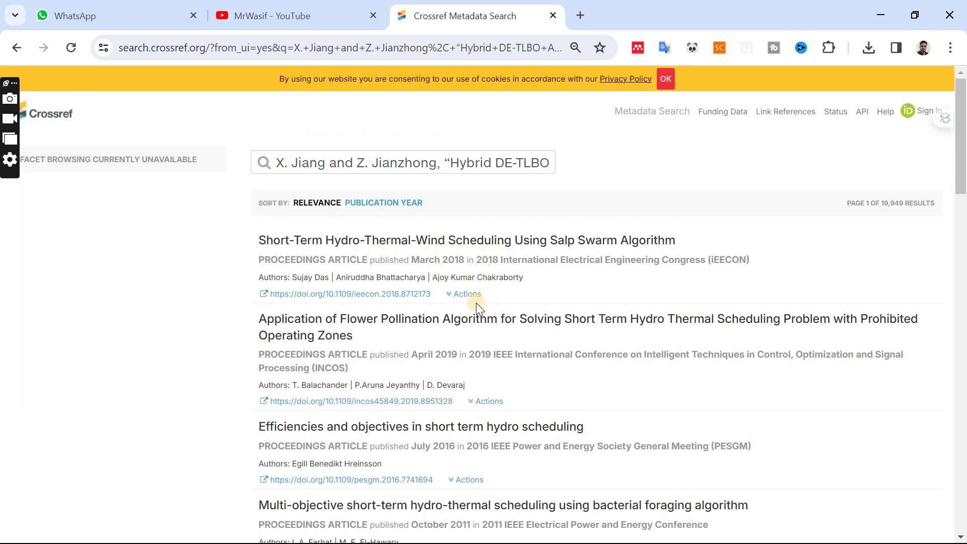
Show the top result's Chicago citation and copy the full citation text.
{"action": "left_click", "coordinate": [475, 294]}
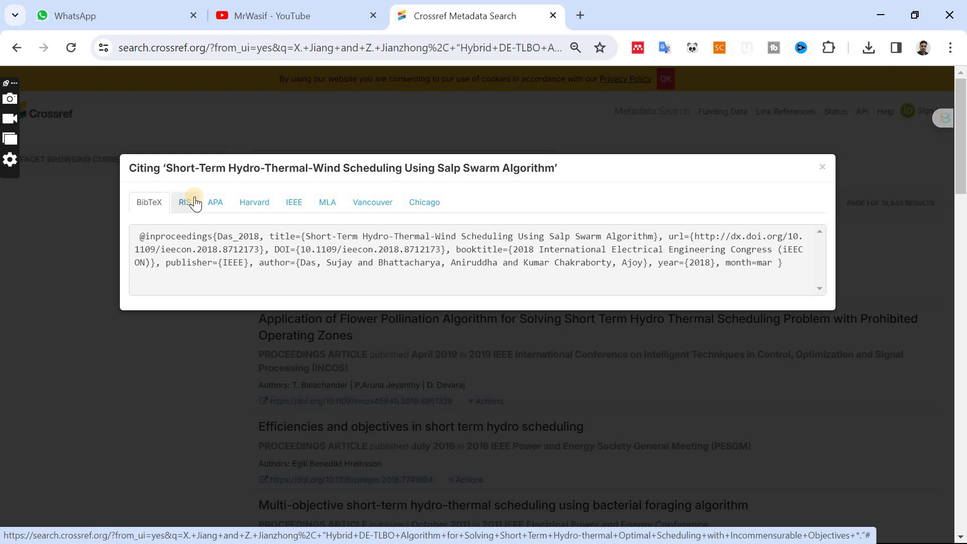
{"action": "left_click", "coordinate": [438, 202]}
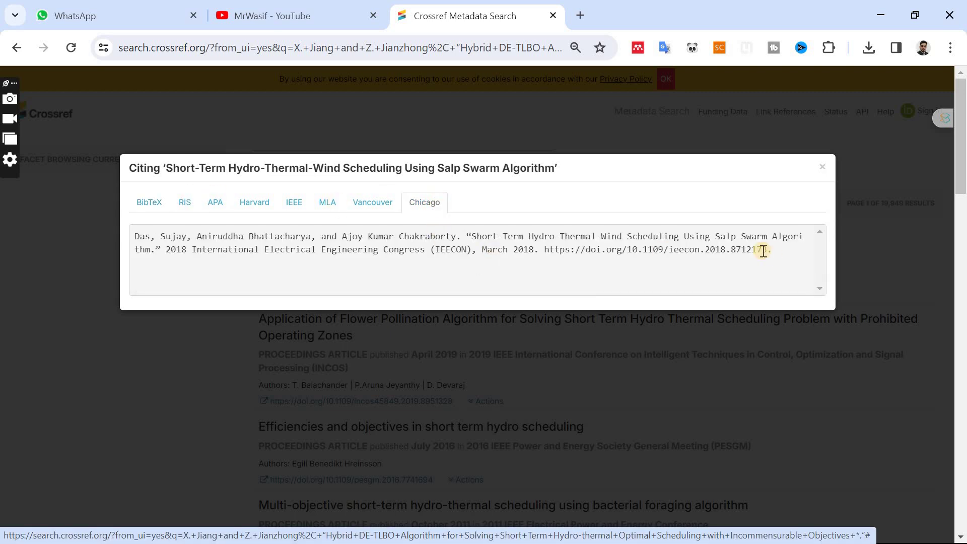
{"action": "left_click_drag", "start_coordinate": [773, 250], "coordinate": [119, 222]}
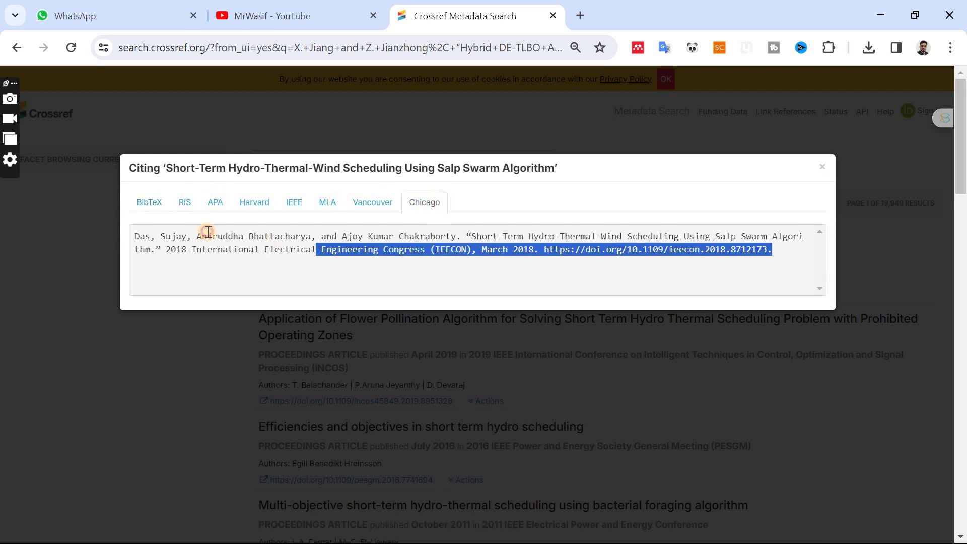
{"action": "left_click", "coordinate": [138, 231]}
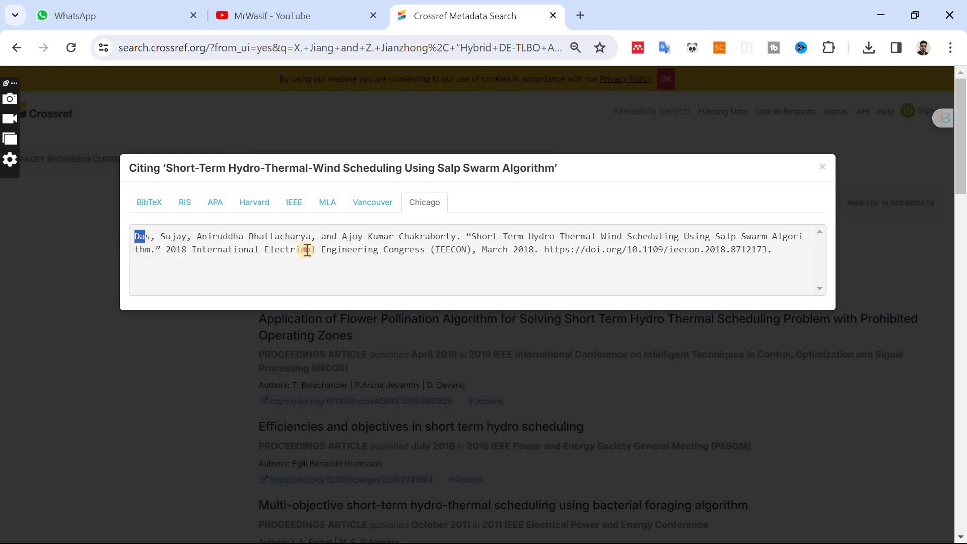
{"action": "left_click_drag", "start_coordinate": [139, 232], "coordinate": [776, 249]}
{"action": "key", "text": "ctrl+c"}
{"action": "right_click", "coordinate": [737, 249]}
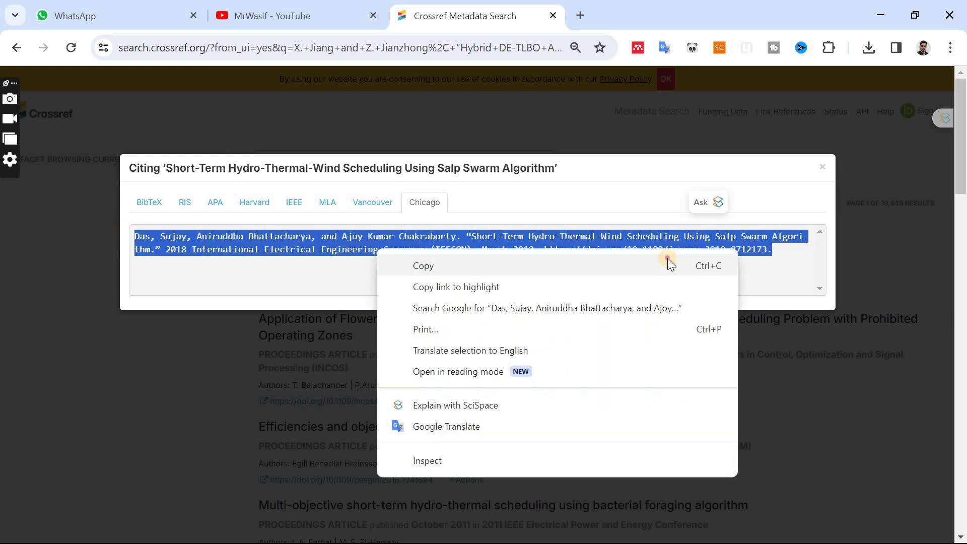
{"action": "left_click", "coordinate": [668, 261]}
Pass the citation through Notepad as plain text and return to the Word document.
{"action": "left_click", "coordinate": [880, 15]}
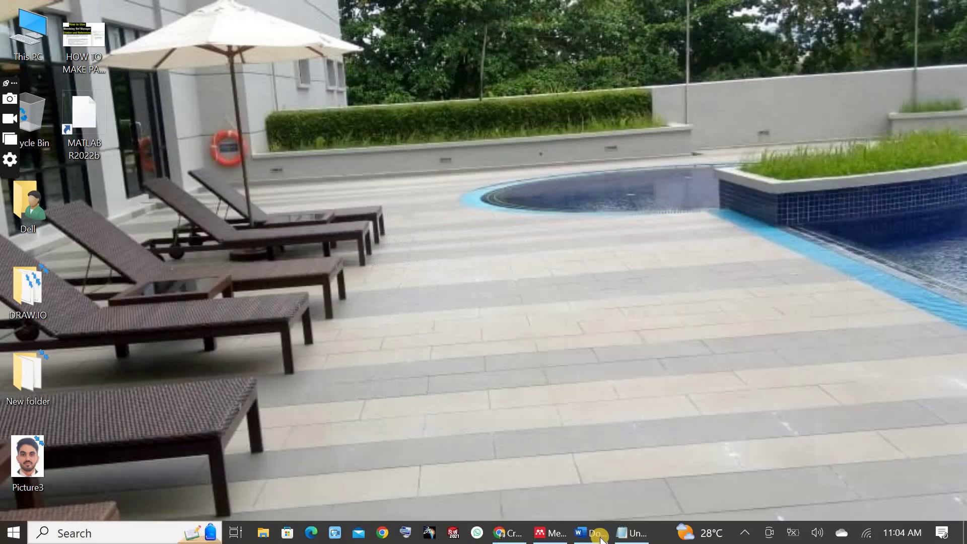
{"action": "left_click", "coordinate": [634, 533]}
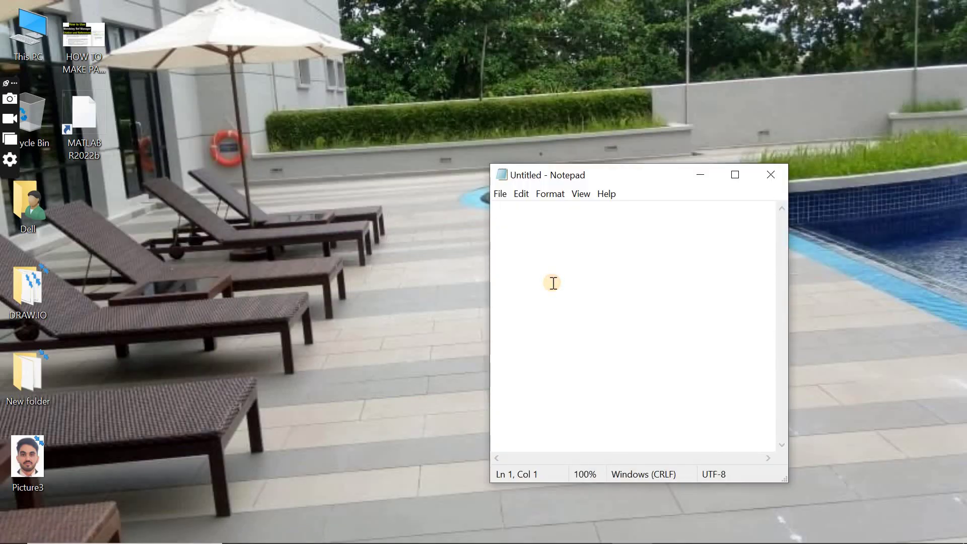
{"action": "key", "text": "ctrl+v"}
{"action": "key", "text": "ctrl+a"}
{"action": "key", "text": "Delete"}
{"action": "left_click", "coordinate": [591, 533]}
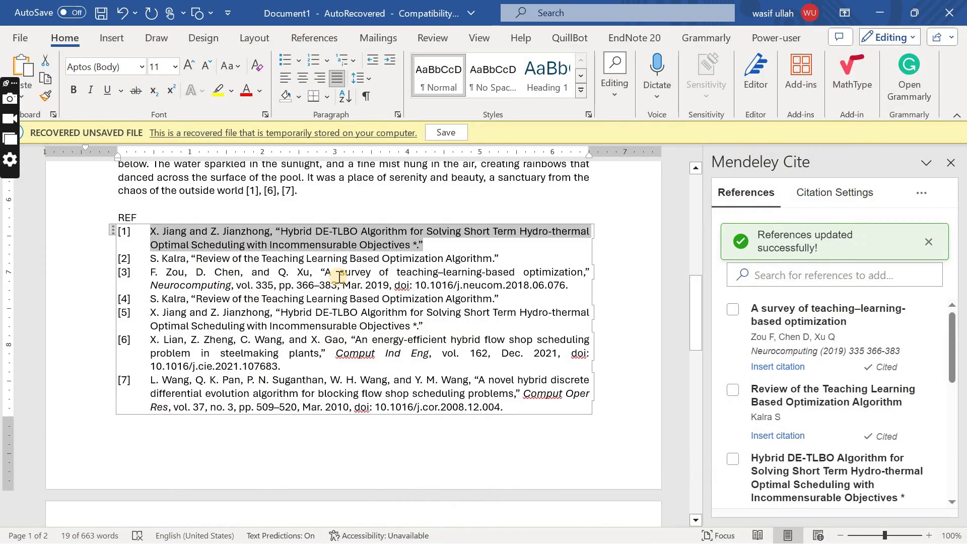
Replace reference [1] with the Chicago Salp Swarm citation and remove the period after its DOI.
{"action": "key", "text": "ctrl+v"}
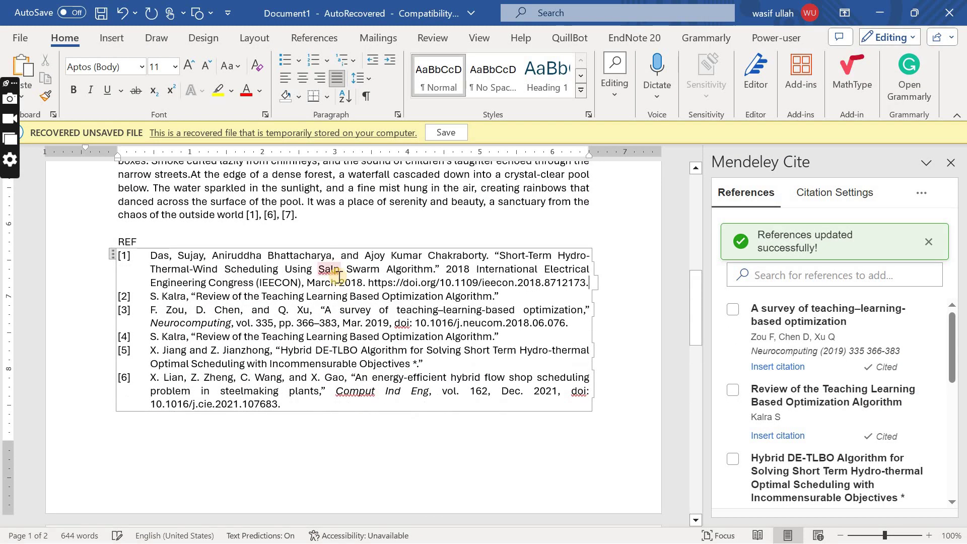
{"action": "left_click", "coordinate": [317, 296]}
{"action": "key", "text": "BackSpace"}
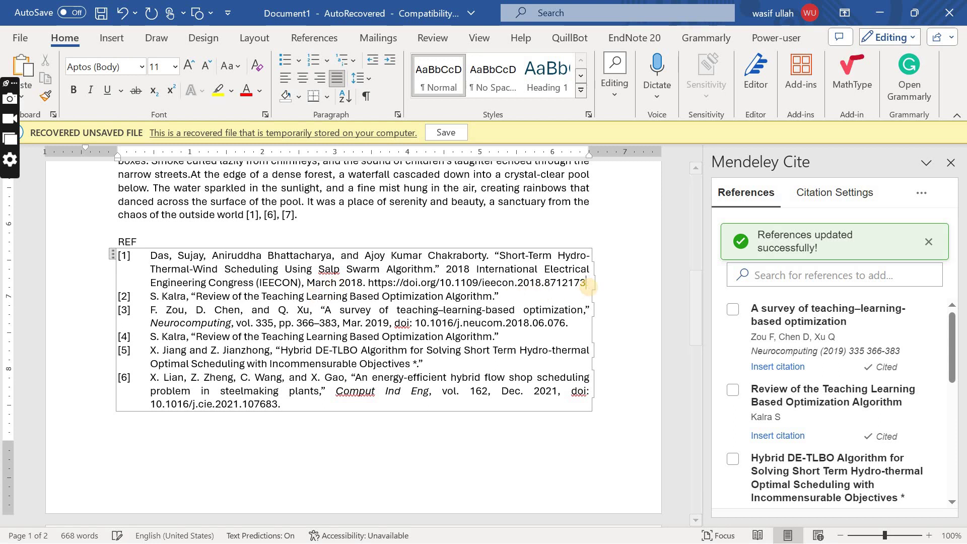
Turn the DOI URL in reference [1] into a hyperlink.
{"action": "left_click_drag", "start_coordinate": [593, 282], "coordinate": [370, 281]}
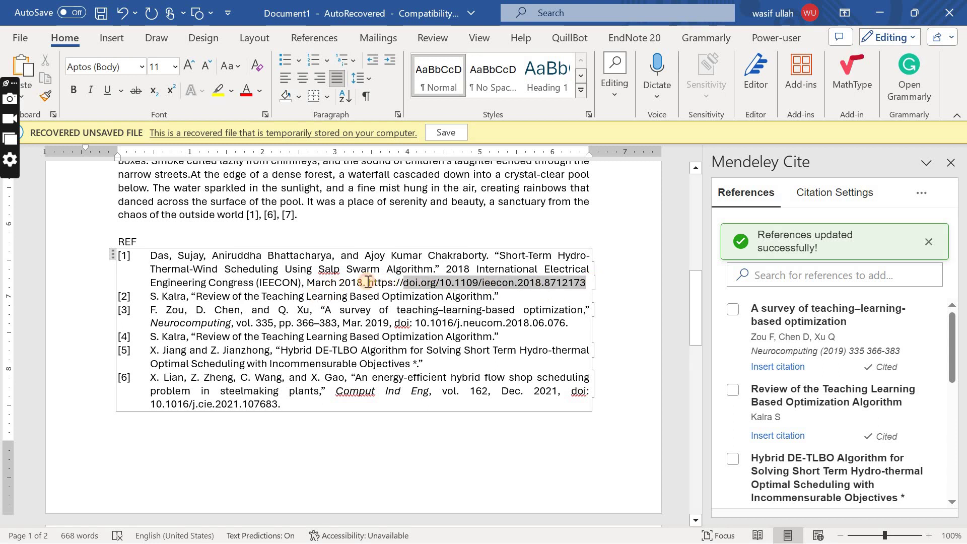
{"action": "left_click", "coordinate": [112, 39]}
{"action": "left_click", "coordinate": [401, 65]}
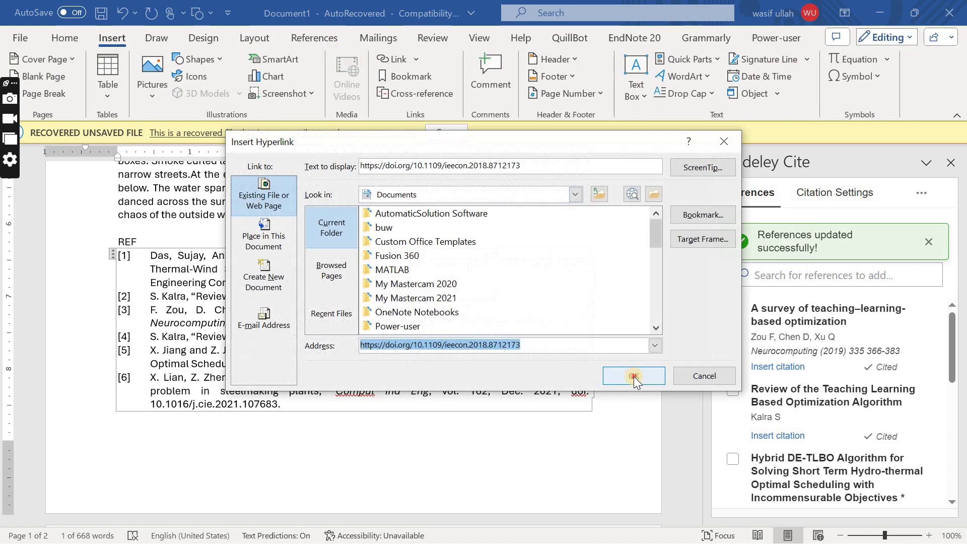
{"action": "left_click", "coordinate": [630, 373]}
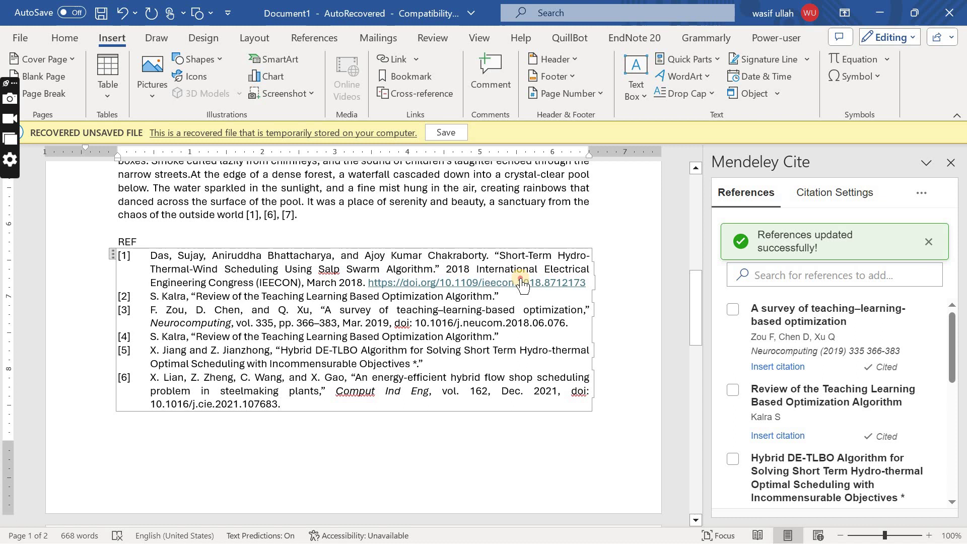